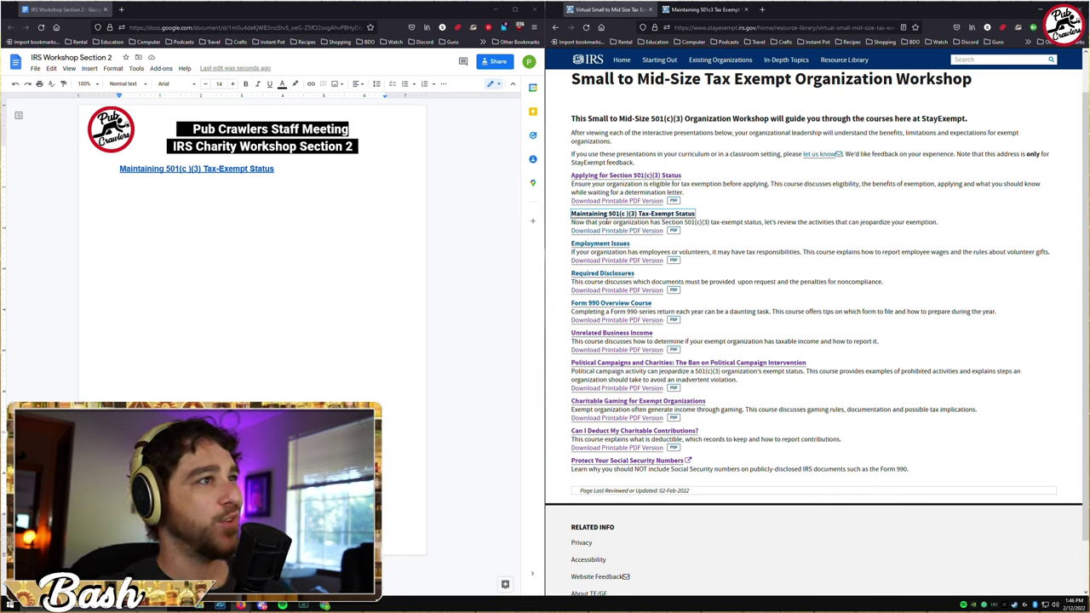
# Close the workshop overview page, start the Maintaining 501(c)(3) Tax-Exempt Status course, and place the text cursor below the notes heading
pyautogui.moveTo(703, 164)
pyautogui.mouseDown()
pyautogui.moveTo(671, 186)
pyautogui.moveTo(710, 180)
pyautogui.mouseUp()
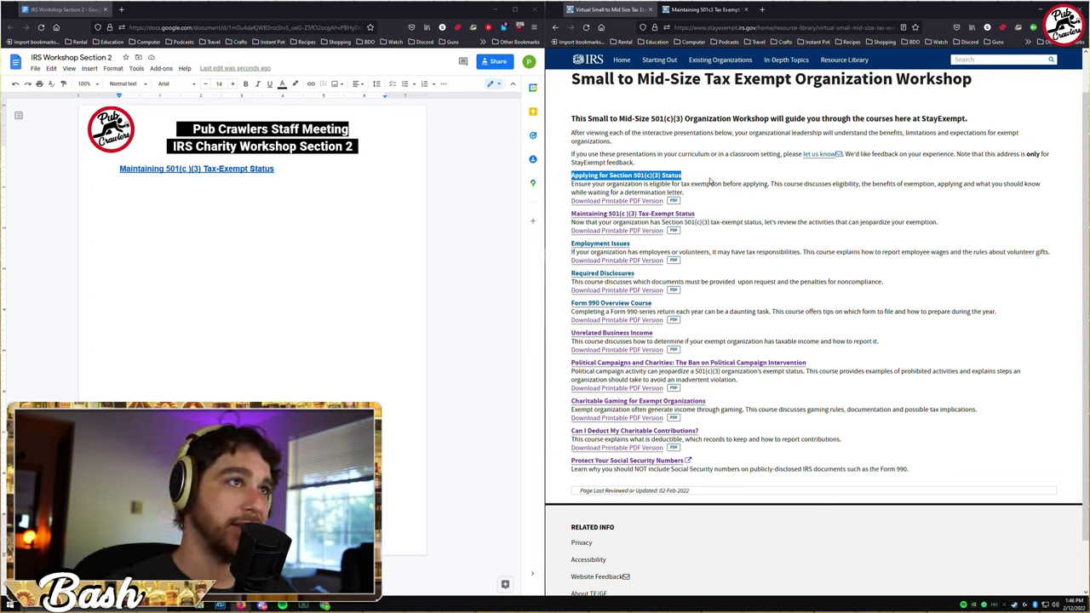
pyautogui.click(710, 180)
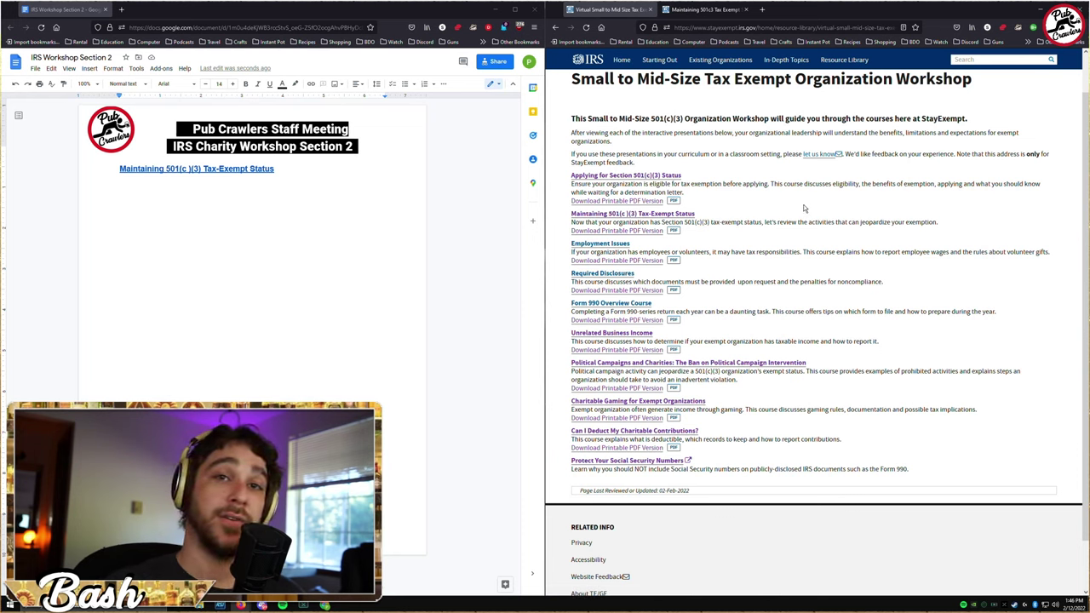
pyautogui.hotkey('ctrl', 'w')
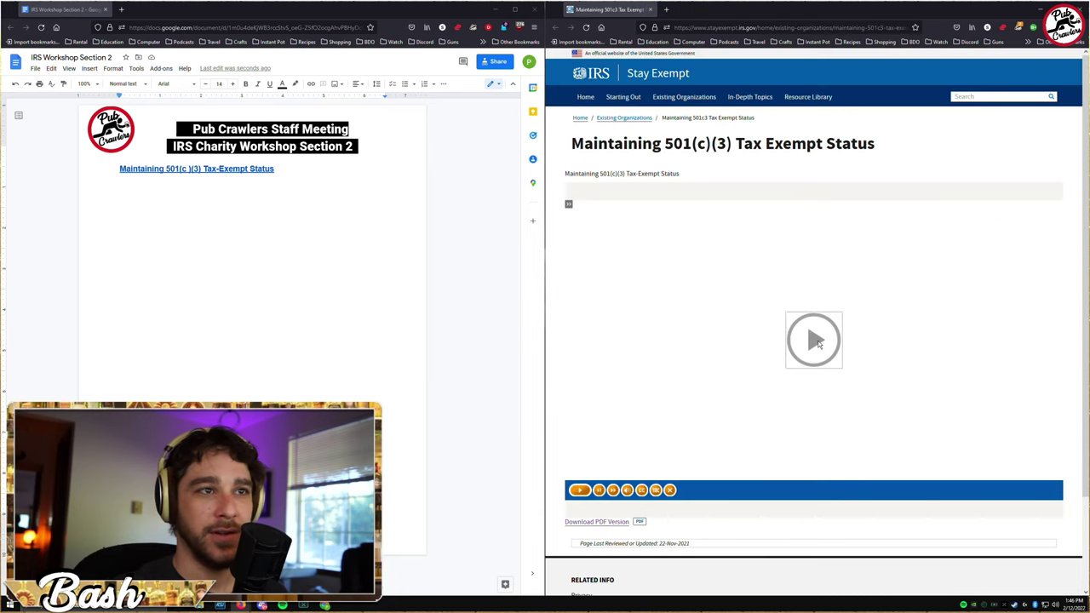
pyautogui.click(820, 342)
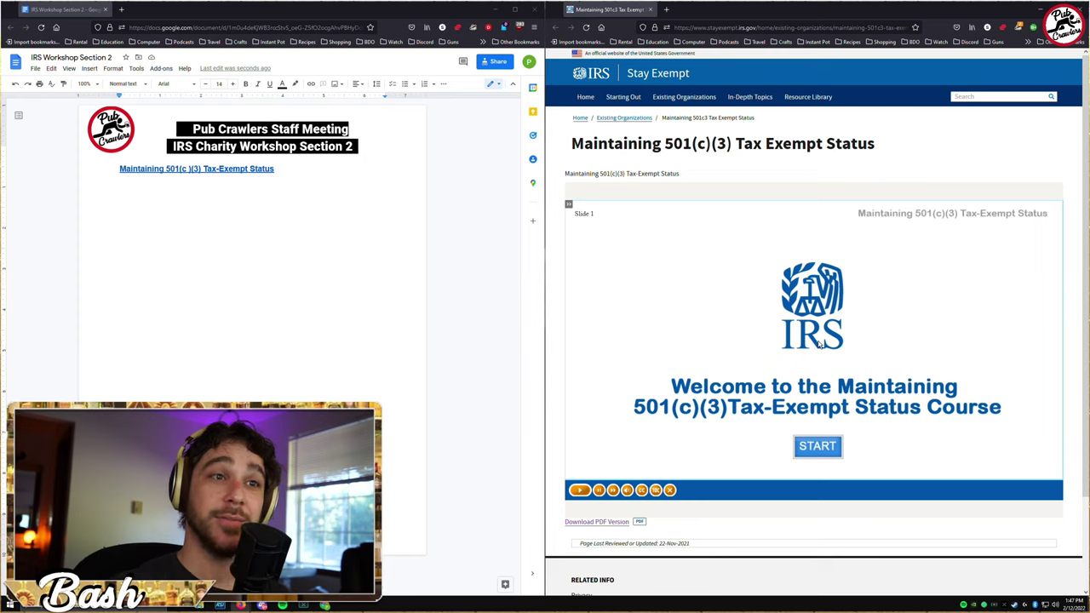
pyautogui.click(805, 449)
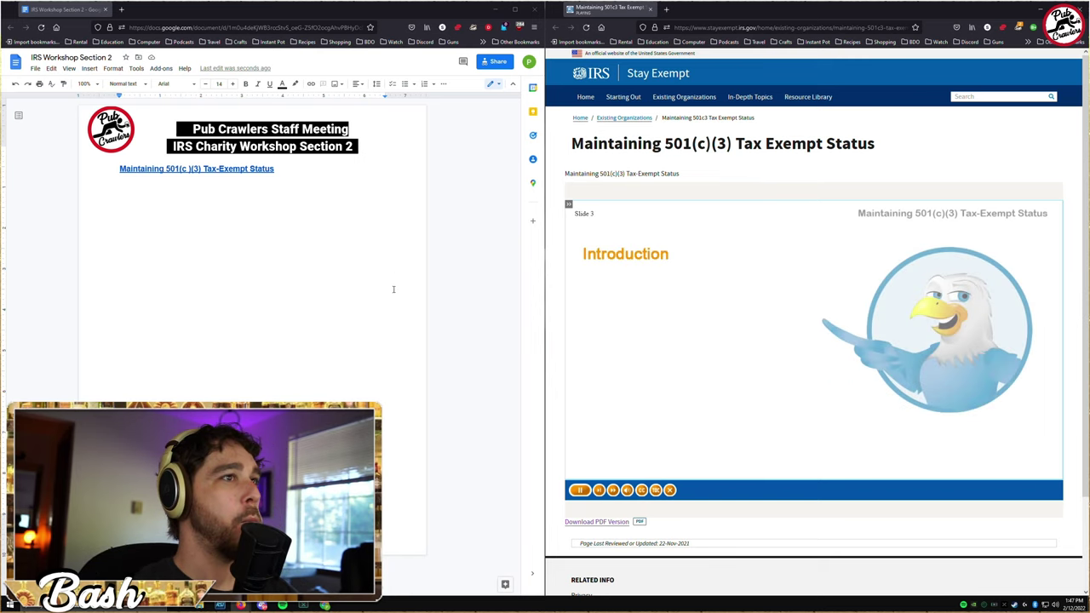
pyautogui.click(93, 188)
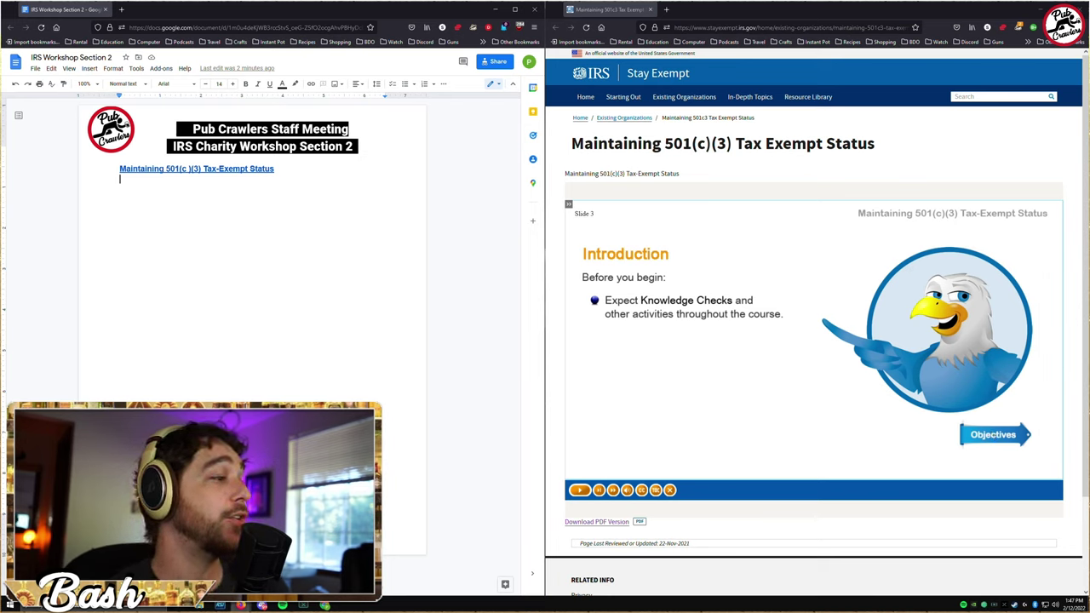
# Switch to Discord, start streaming the Maintaining 501c3 Tax Exempt Status browser window to the Back Office channel, and return to the notes document
pyautogui.hotkey('alt', 'Tab')
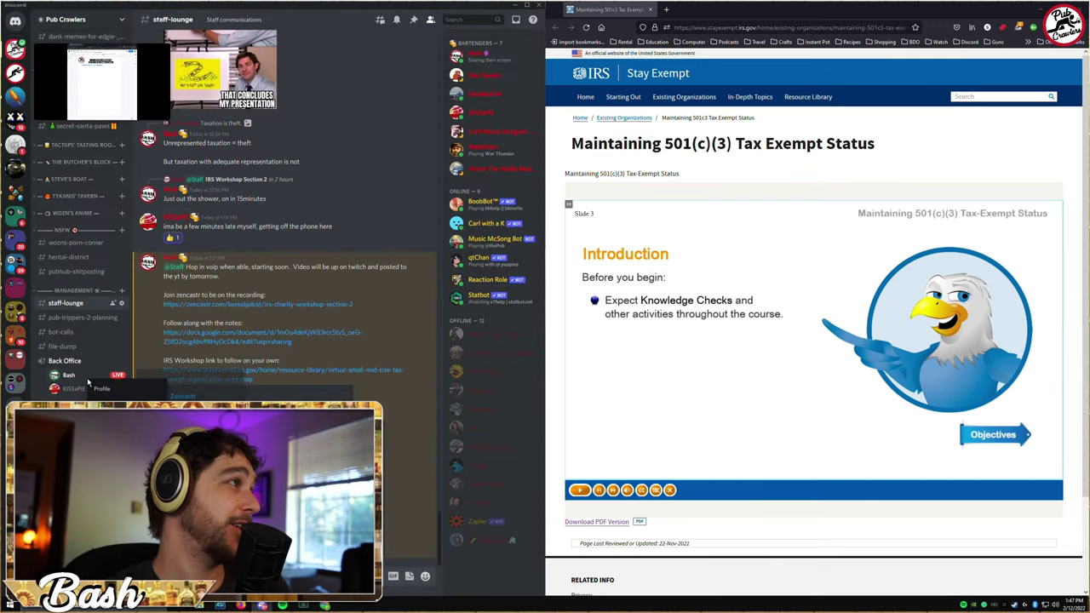
pyautogui.moveTo(111, 396)
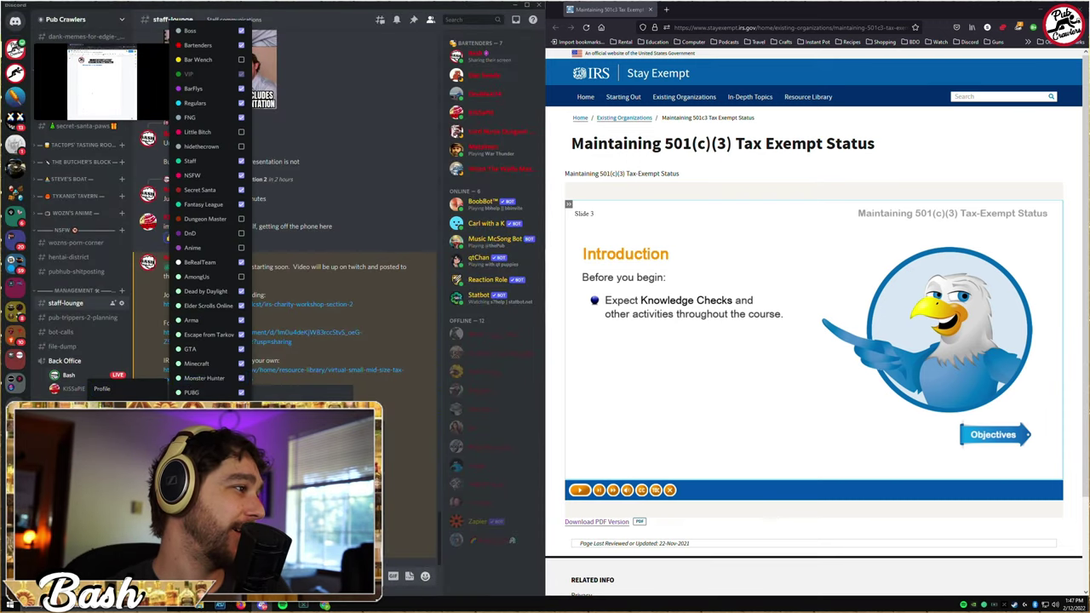
pyautogui.press('Escape')
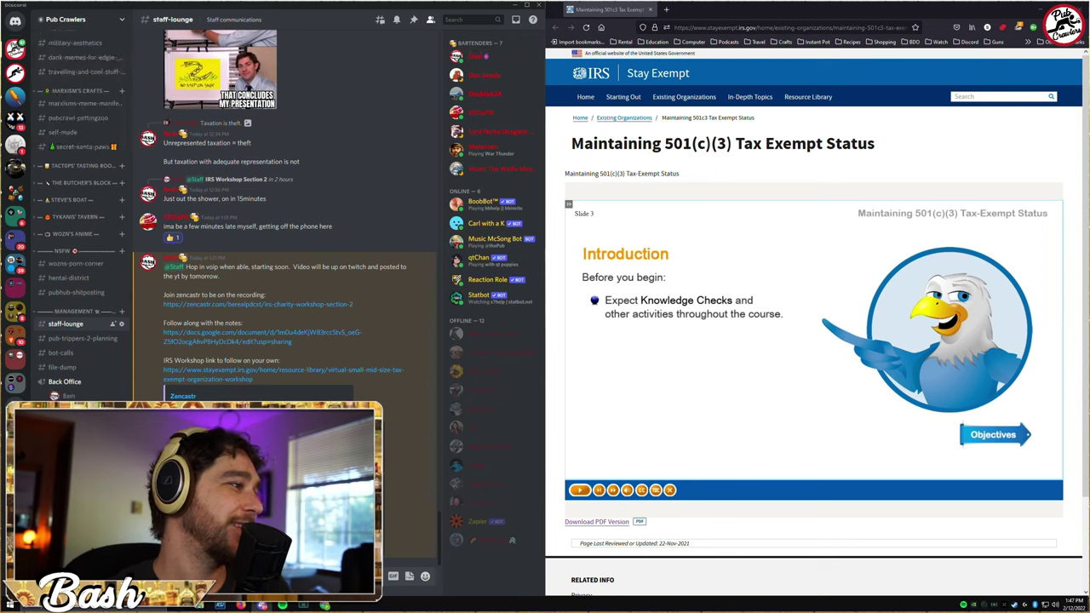
pyautogui.click(102, 536)
pyautogui.click(231, 351)
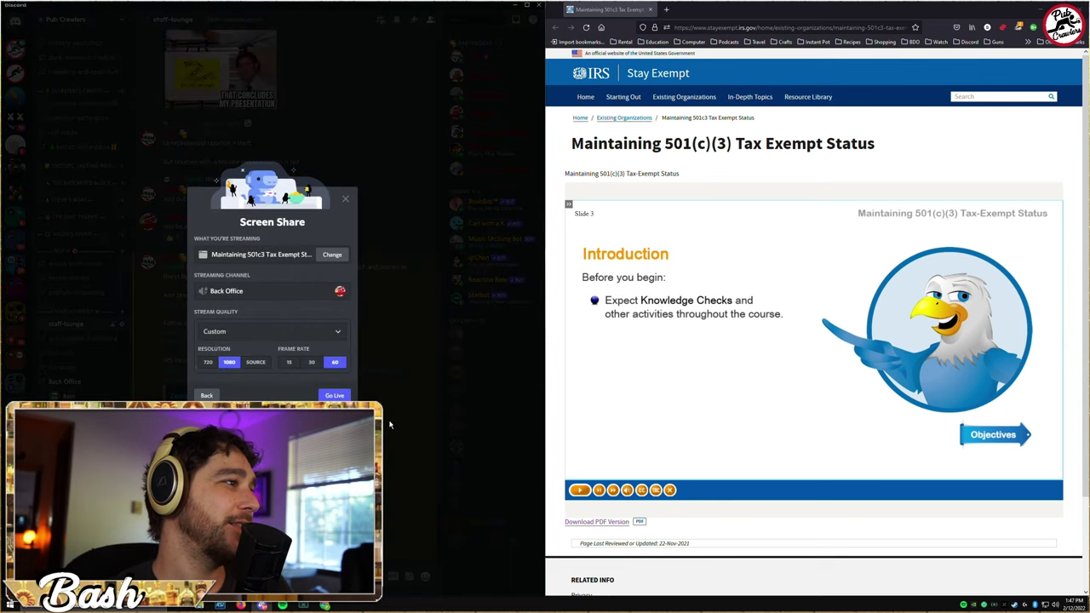
pyautogui.click(334, 396)
pyautogui.hotkey('alt', 'Tab')
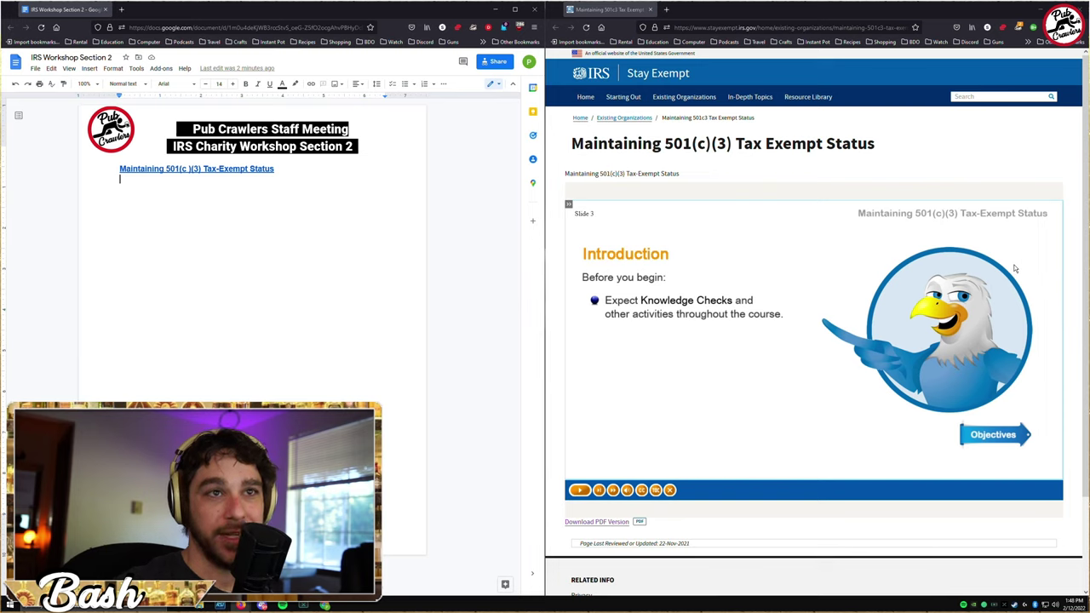
# Advance the course to Objectives and add "Objectives" below the notes heading with "Appropriate Operations" indented under it
pyautogui.click(992, 436)
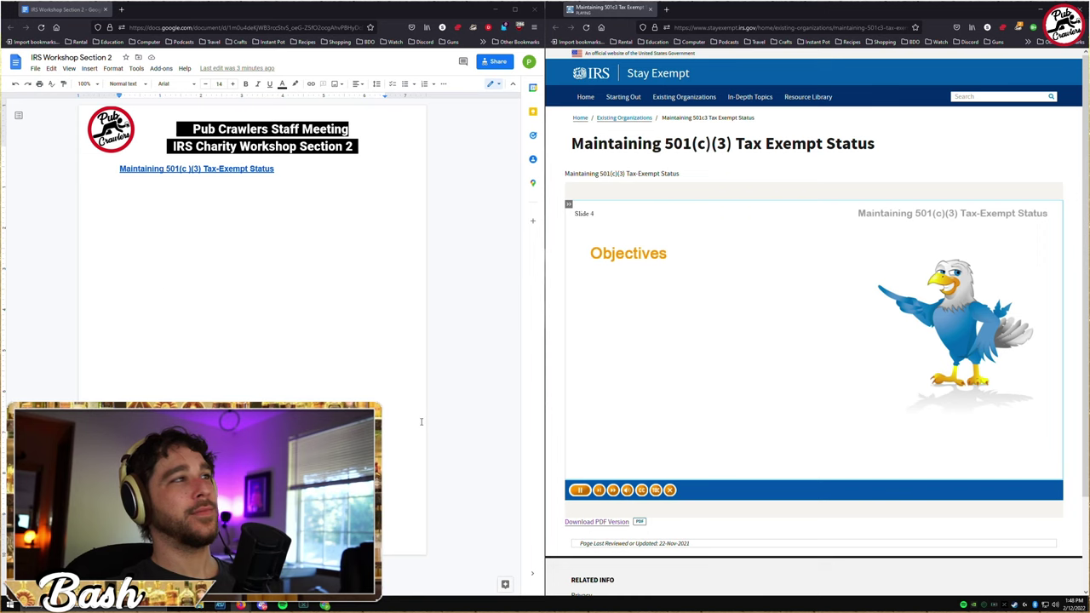
pyautogui.write('Obje')
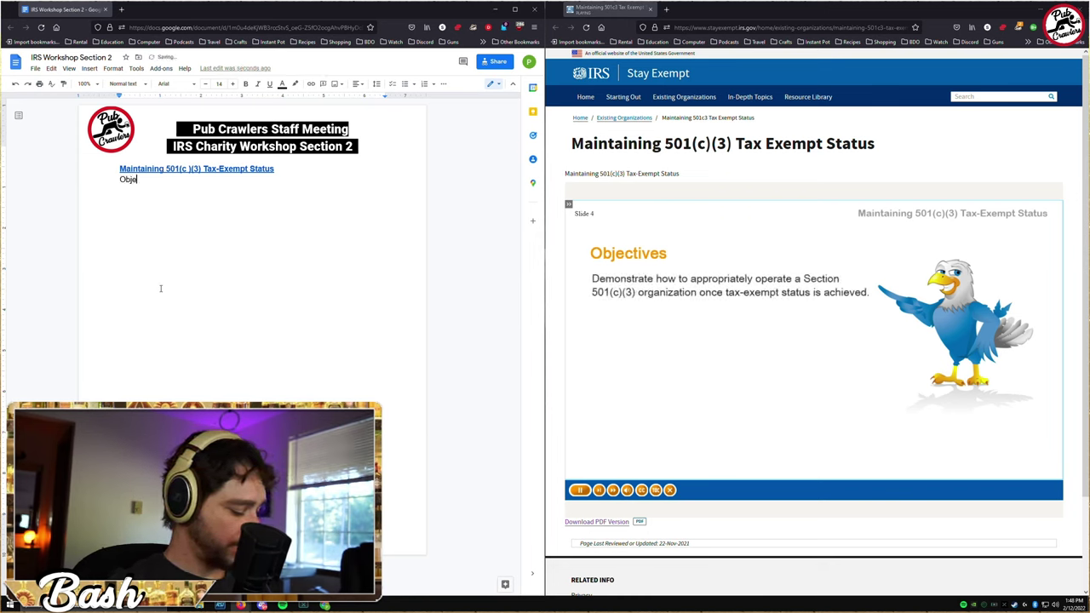
pyautogui.write('ctives')
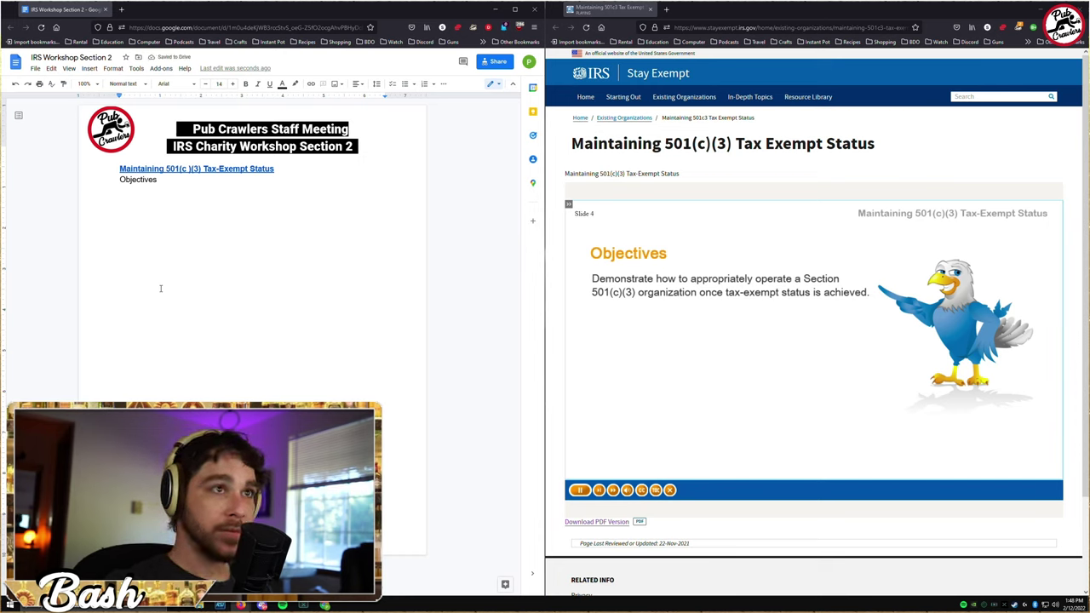
pyautogui.press('Tab')
pyautogui.write('Appropr')
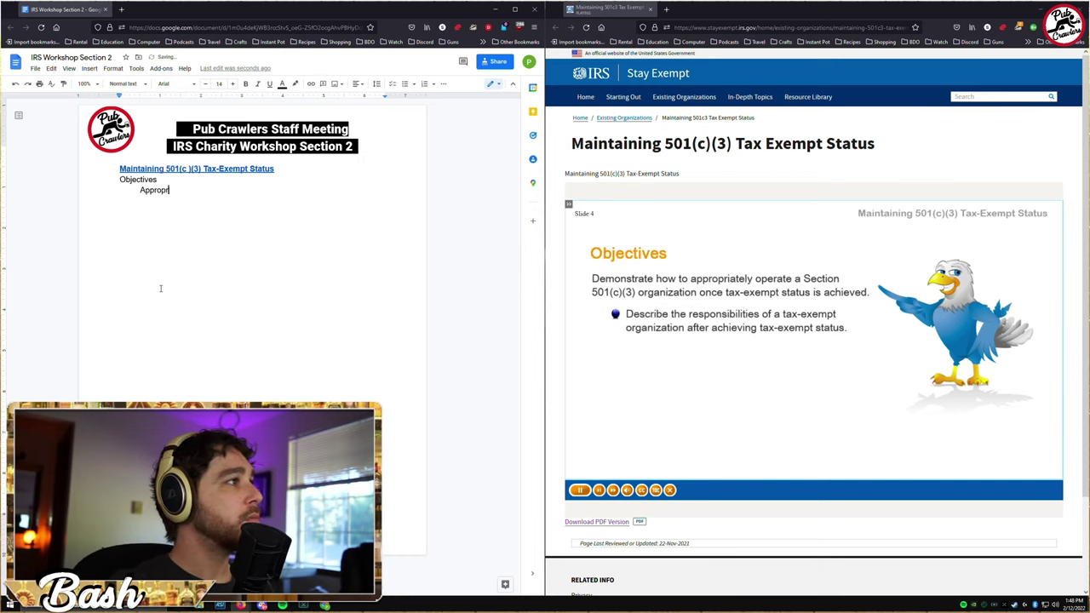
pyautogui.write('iate Operat')
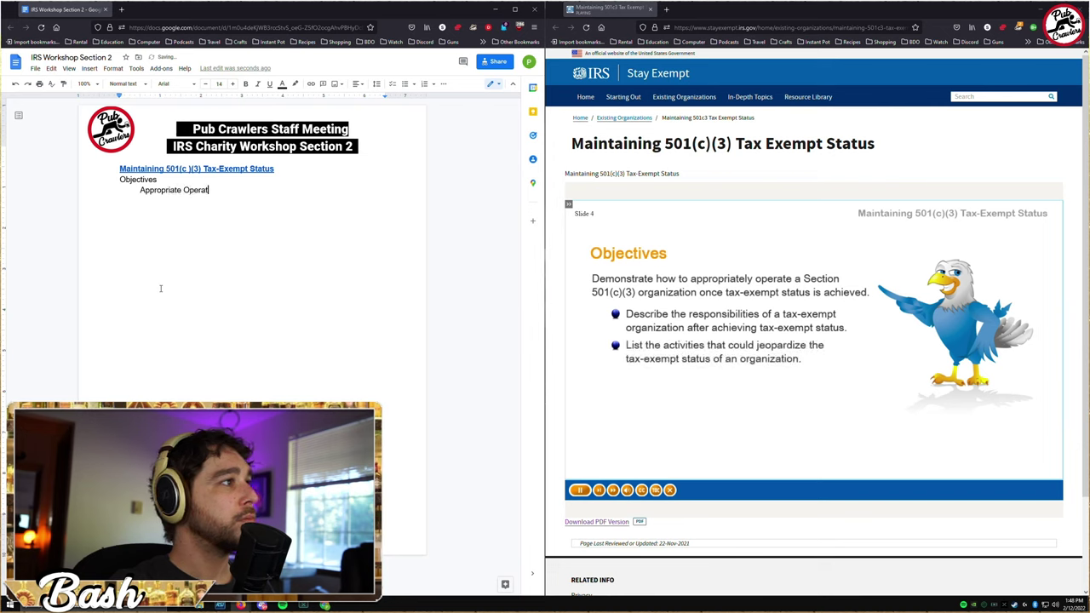
pyautogui.write('ions')
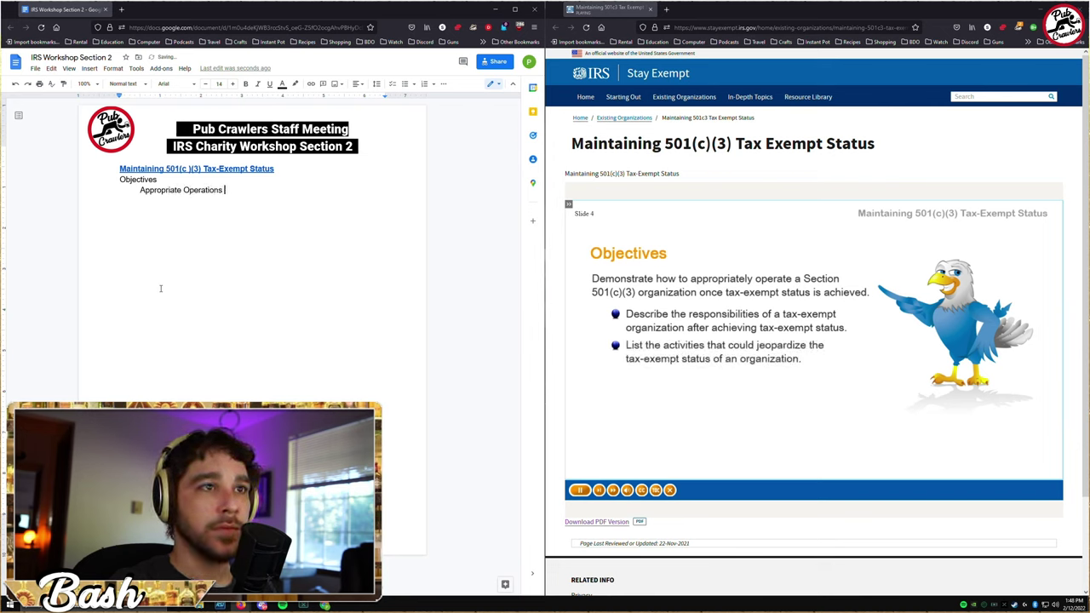
pyautogui.press('Return')
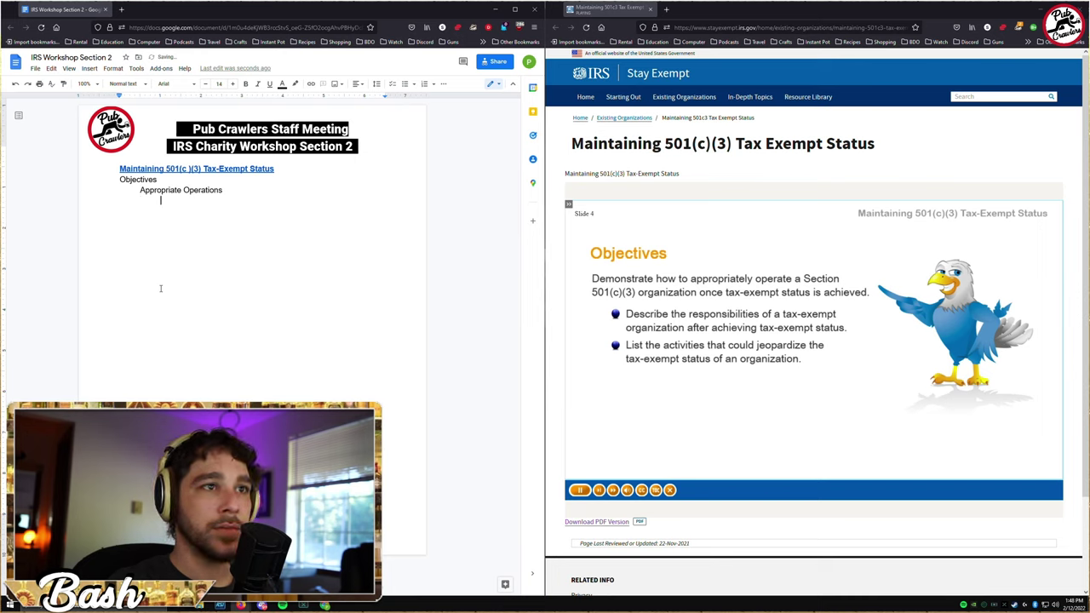
# Add "Responsibilities" and "Jeopardizing Activities" as indented lines under "Appropriate Operations", correcting the spelling of "Jeopardizing" with the suggestion
pyautogui.write('Respo')
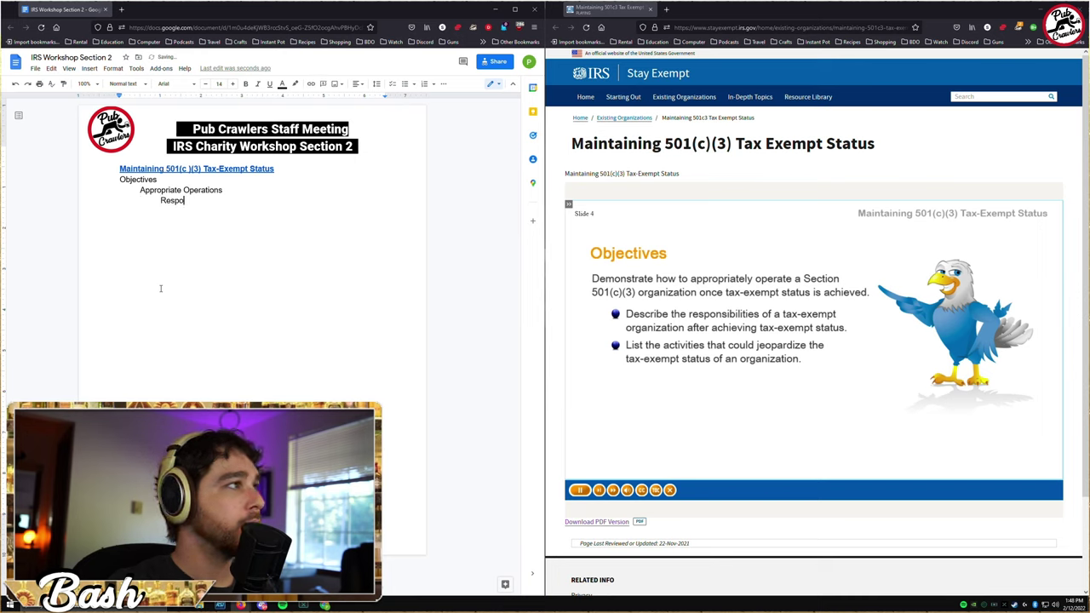
pyautogui.write('nsibi')
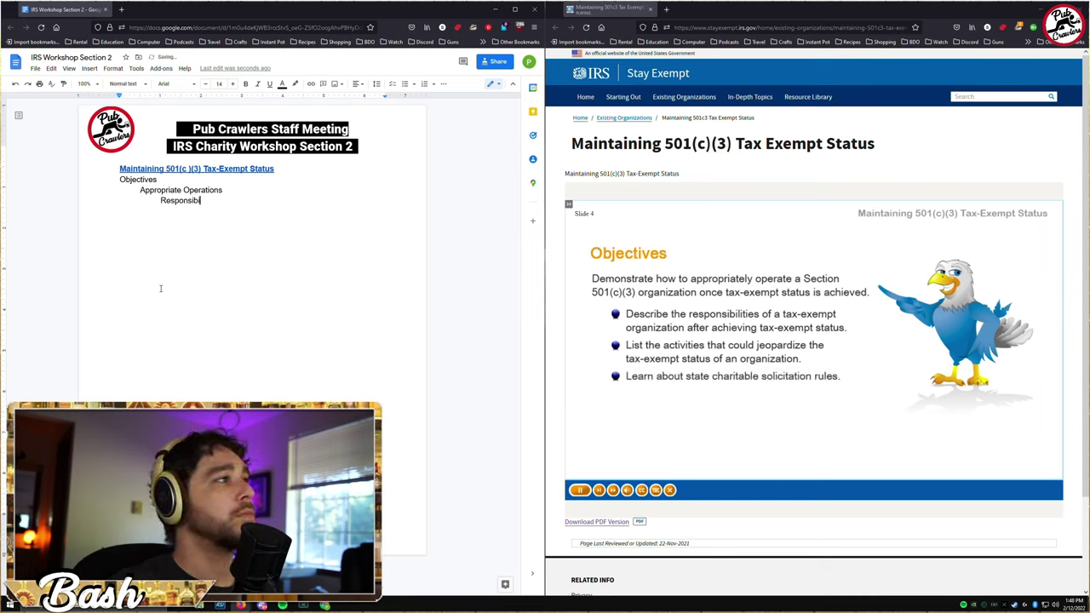
pyautogui.write('lities')
pyautogui.press('Return')
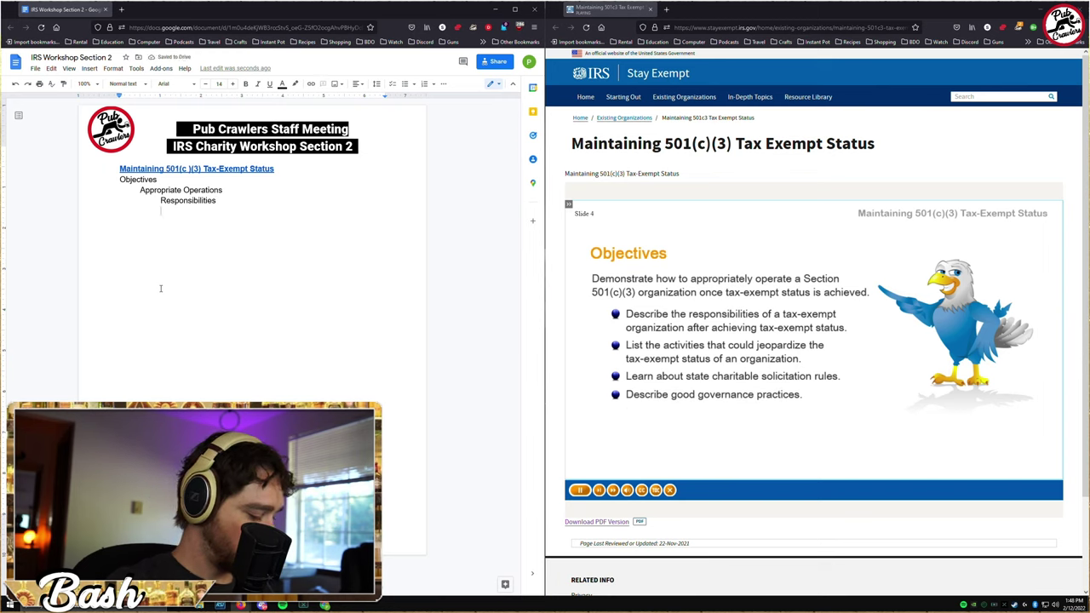
pyautogui.write('Jepordizing ')
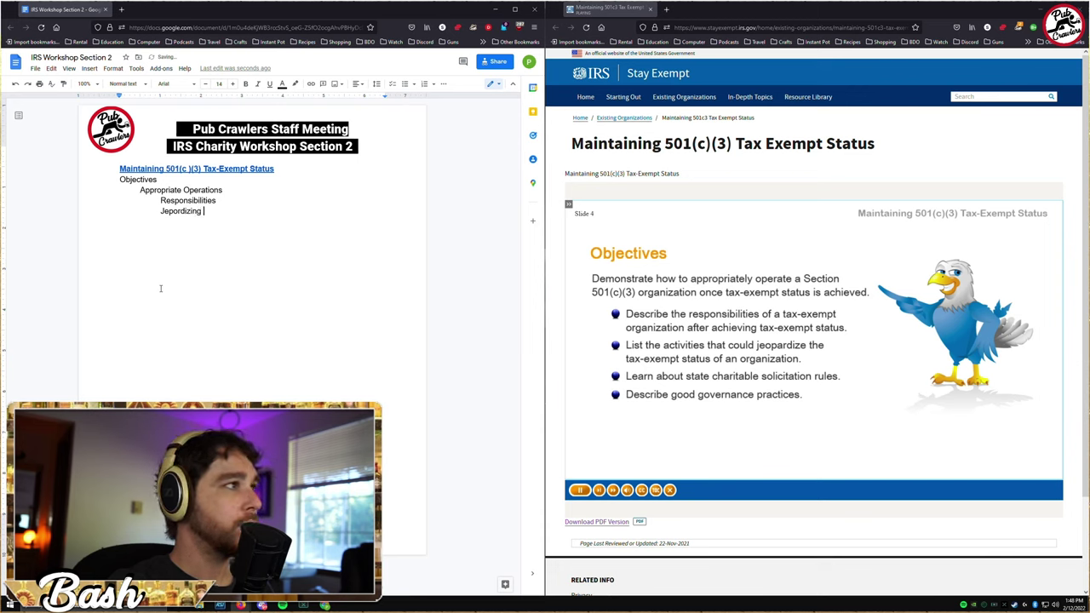
pyautogui.write('Acti')
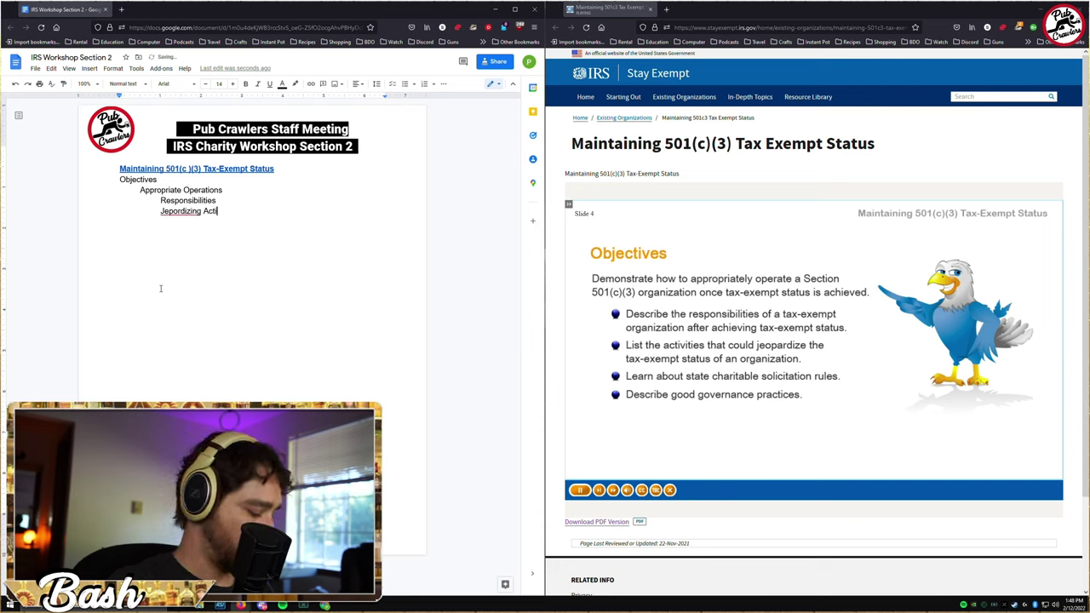
pyautogui.write('vities')
pyautogui.press('Return')
pyautogui.hotkey('shift', 'Tab')
pyautogui.hotkey('shift', 'Tab')
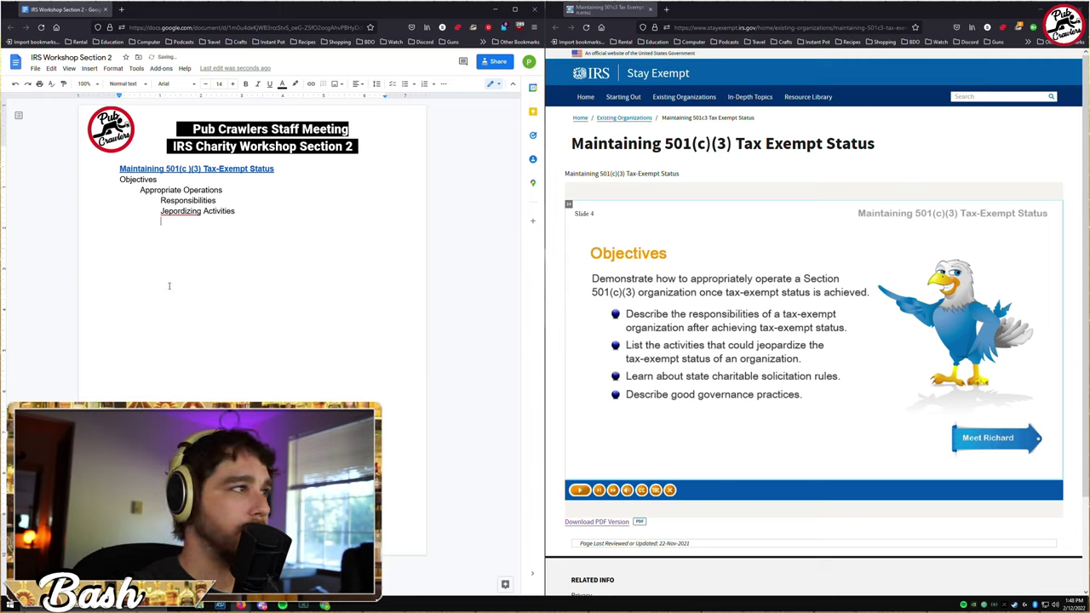
pyautogui.rightClick(179, 212)
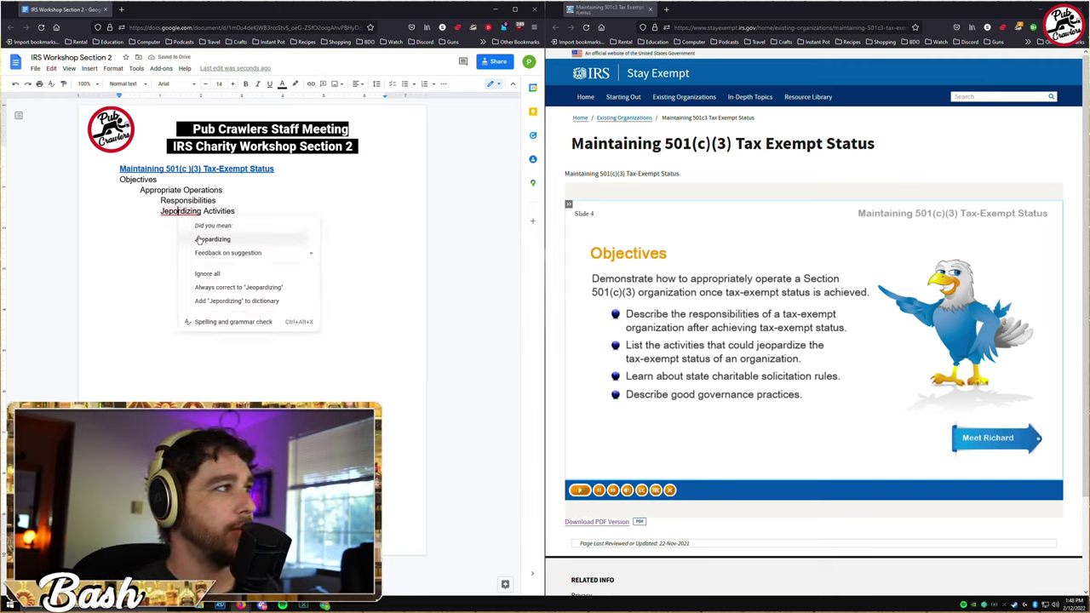
pyautogui.click(198, 238)
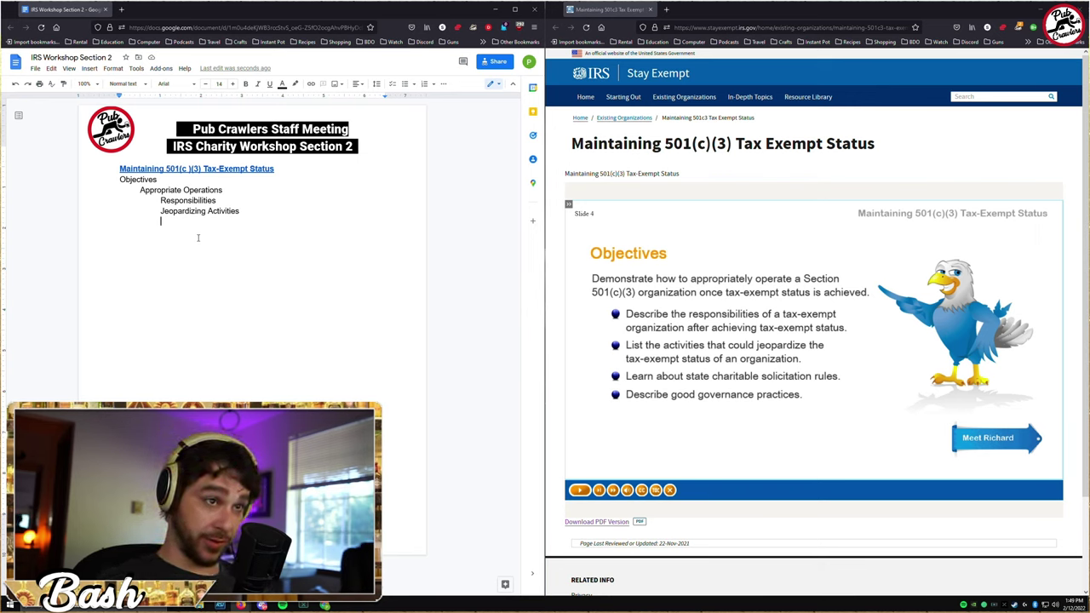
# Add "Charitable Solicitation" and "Good Governance practices" as further indented lines below "Jeopardizing Activities"
pyautogui.write('Charit')
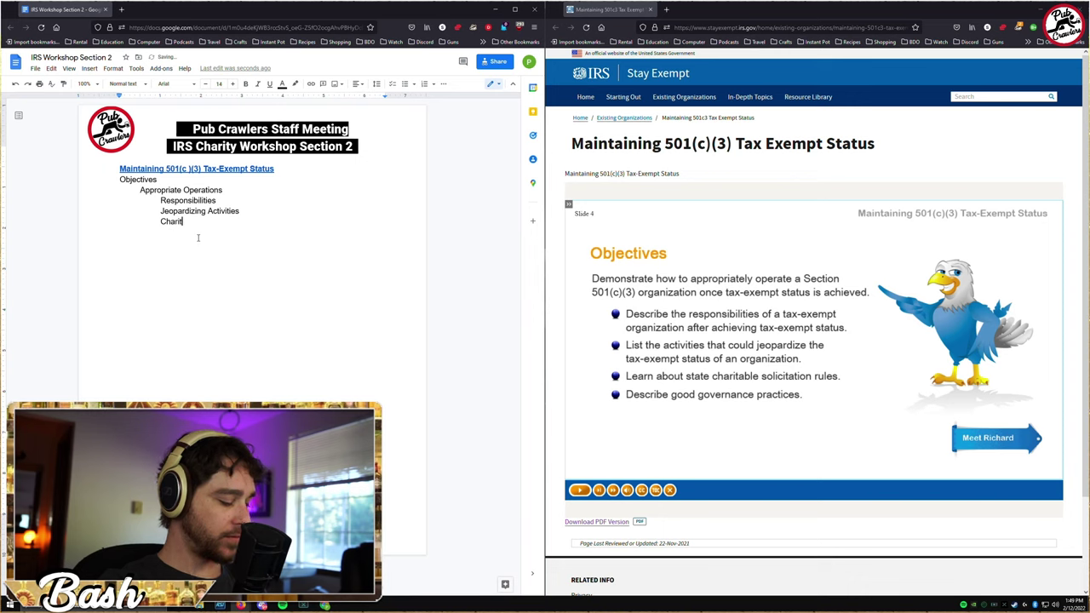
pyautogui.write('able s')
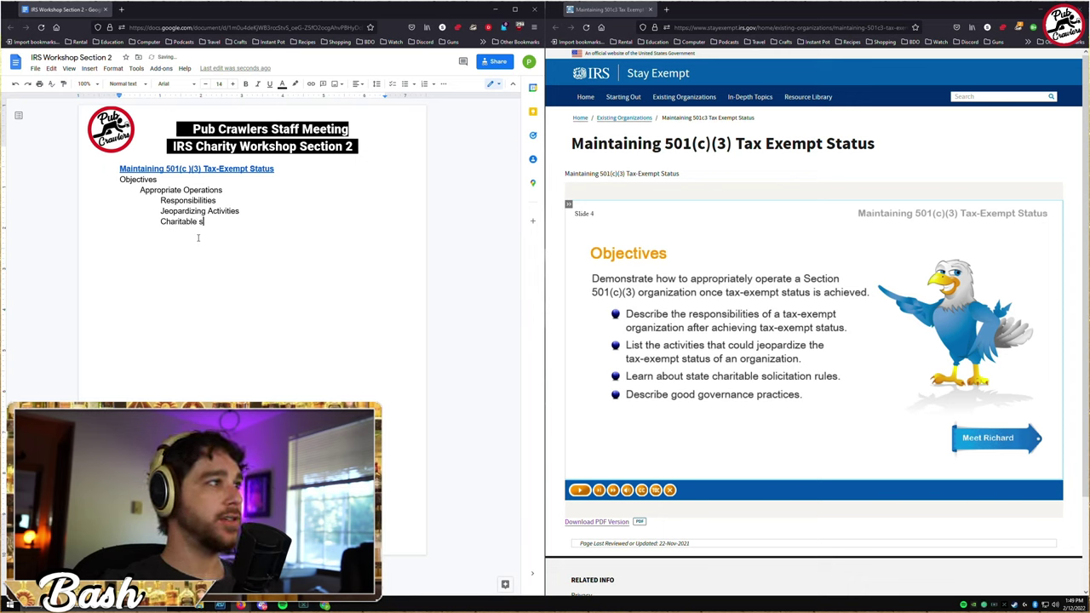
pyautogui.press('BackSpace')
pyautogui.write('Solicitation ')
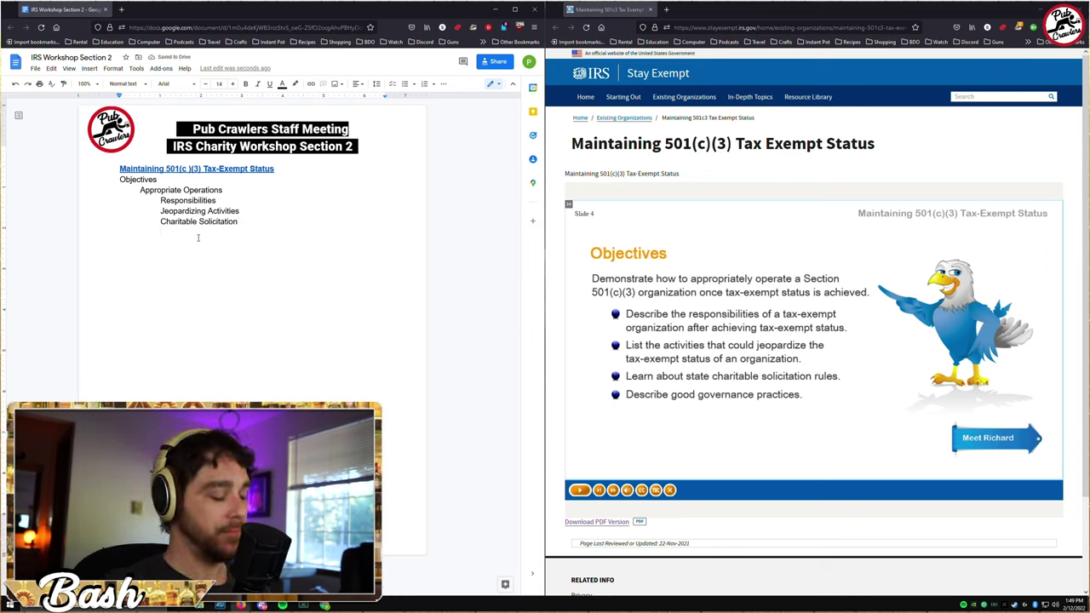
pyautogui.write('Good G')
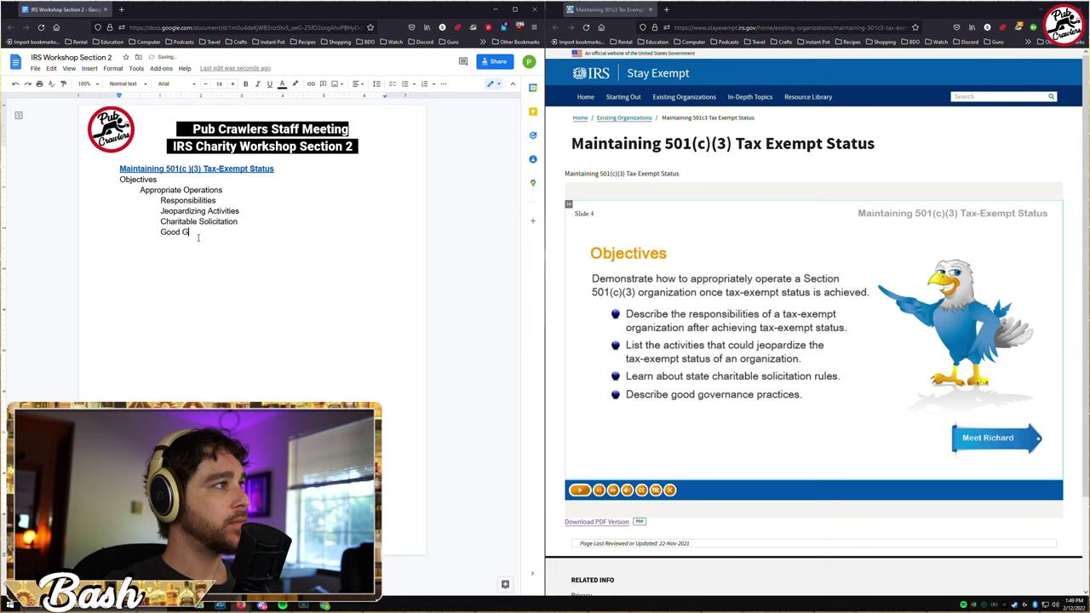
pyautogui.write('overnance ')
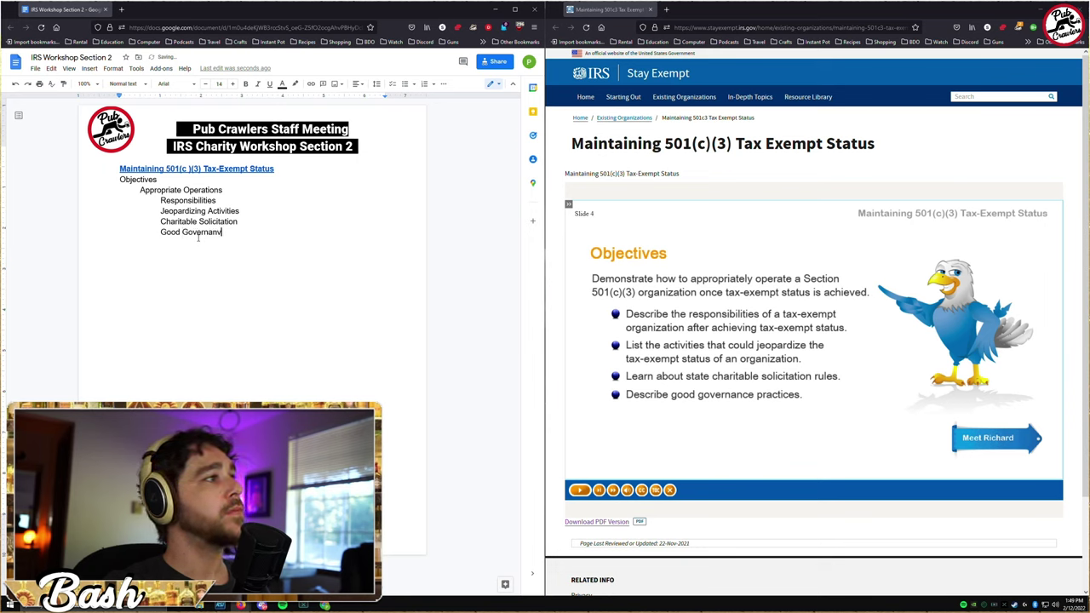
pyautogui.write('p')
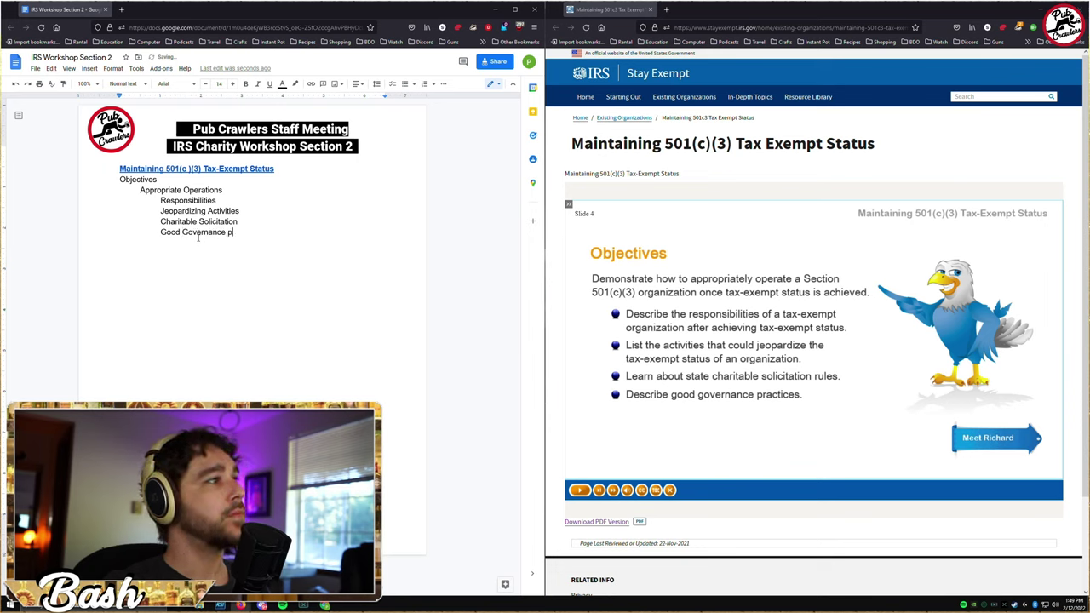
pyautogui.write('ractice')
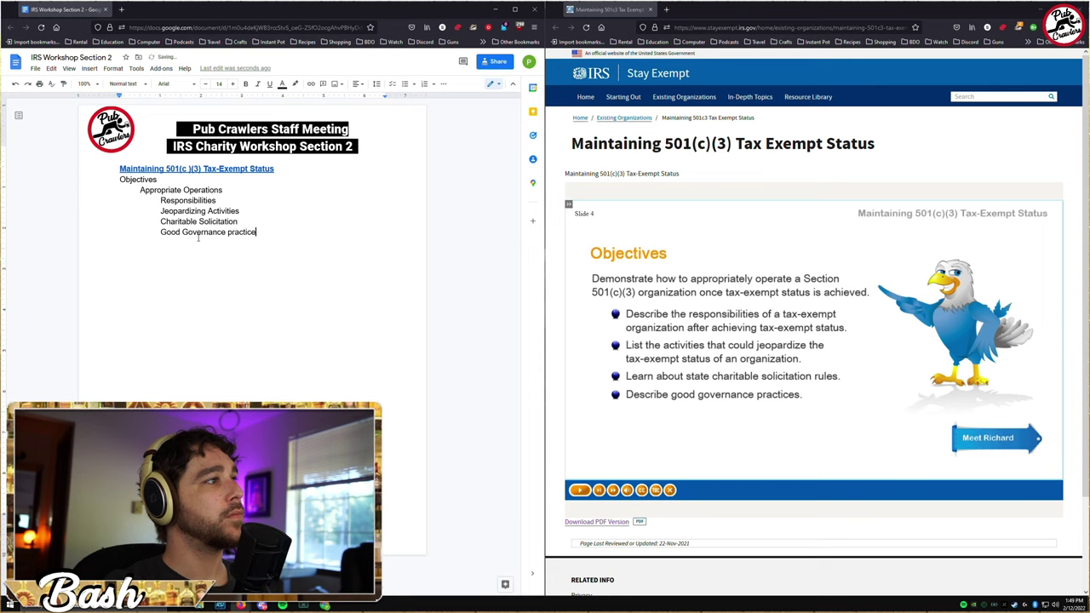
# Begin a new unindented line below the objectives notes and advance the course to the Meet Richard section
pyautogui.press('Return')
pyautogui.hotkey('shift', 'Tab')
pyautogui.hotkey('shift', 'Tab')
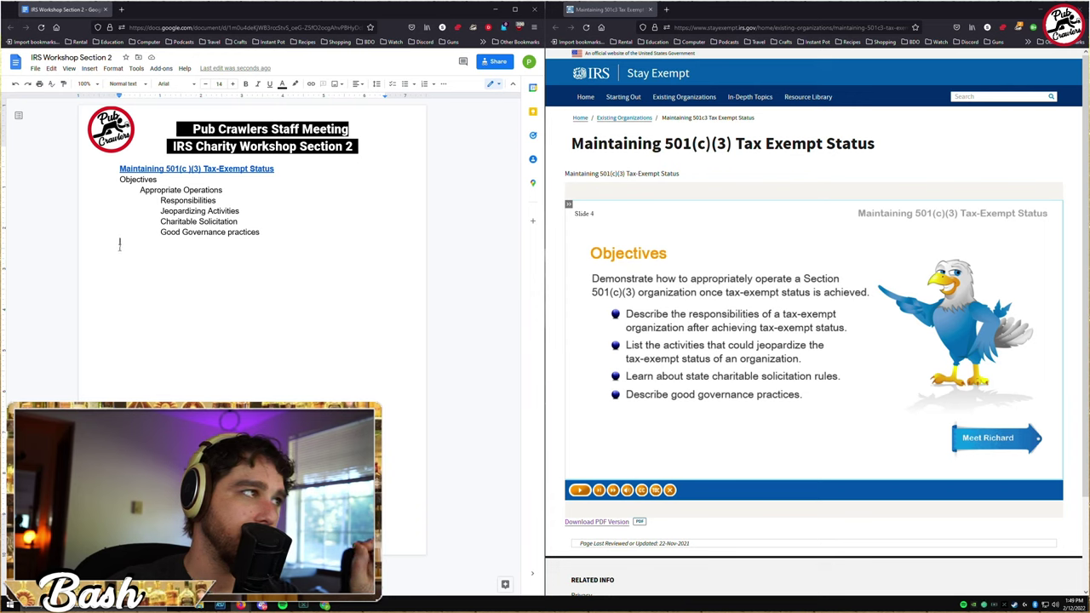
pyautogui.click(1022, 441)
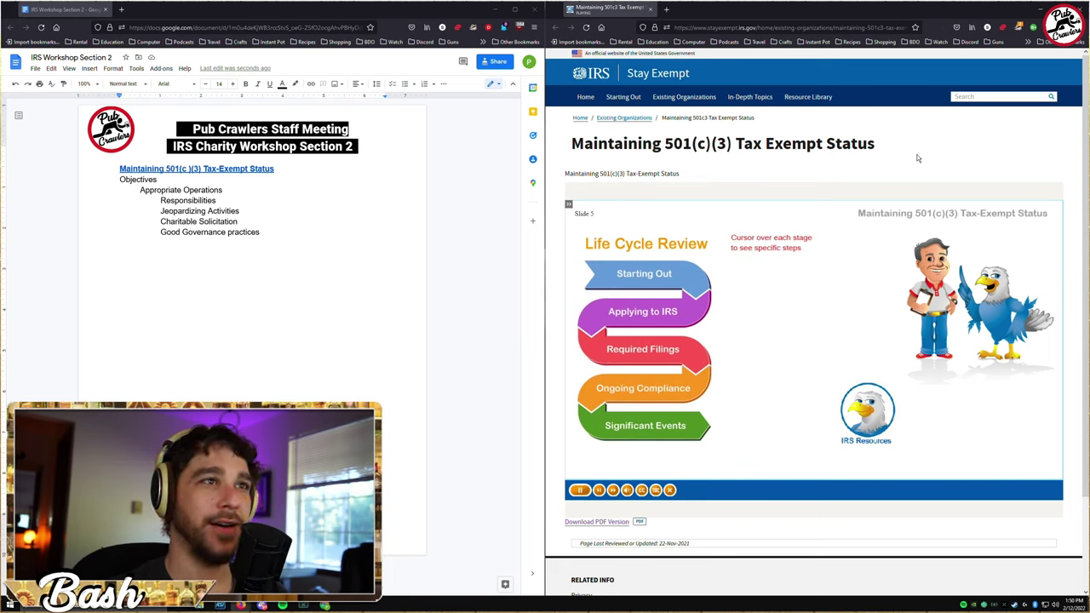
# Examine the specific steps listed for the Life Cycle Review stages, from Starting Out through Significant Events
pyautogui.moveTo(620, 279)
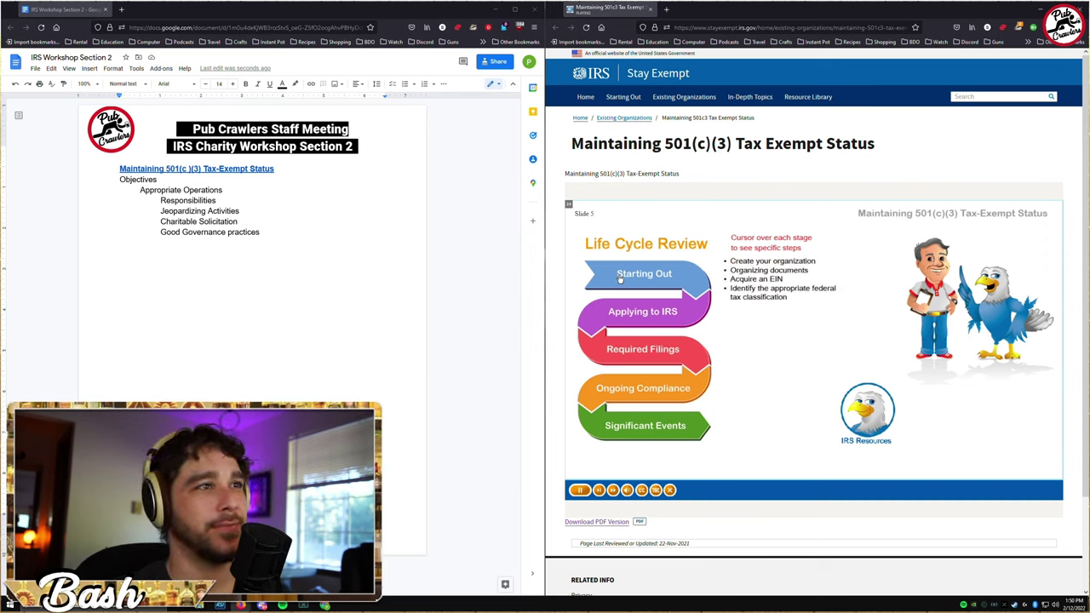
pyautogui.moveTo(634, 315)
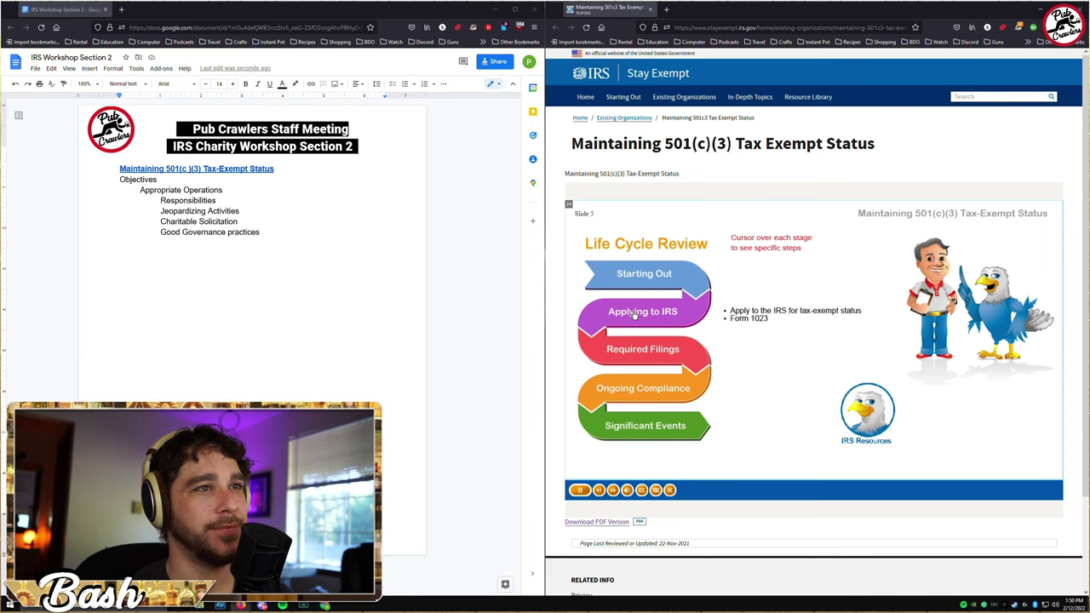
pyautogui.click(640, 283)
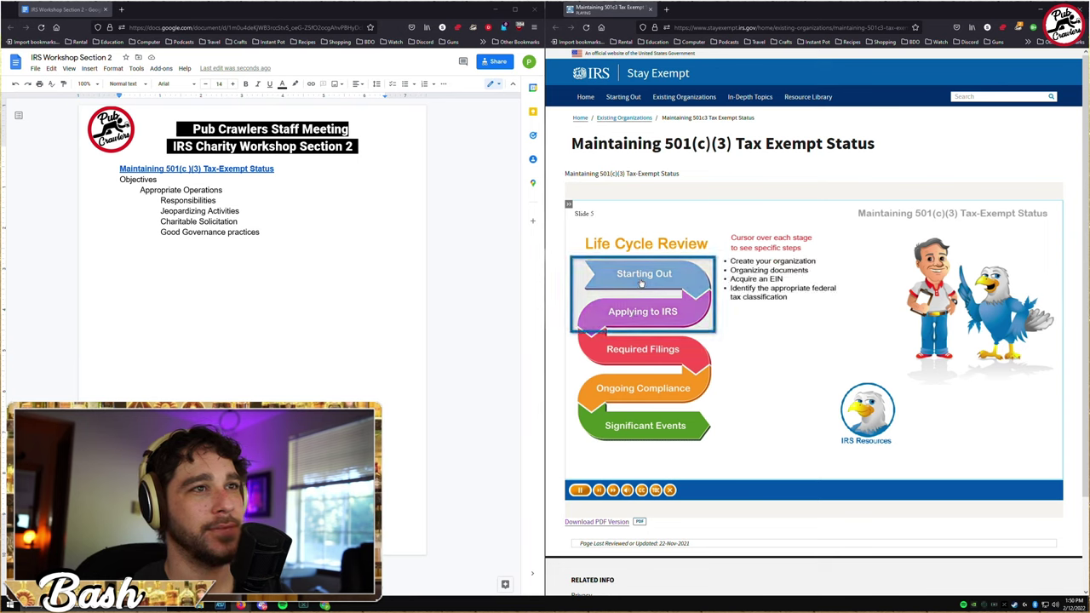
pyautogui.moveTo(641, 315)
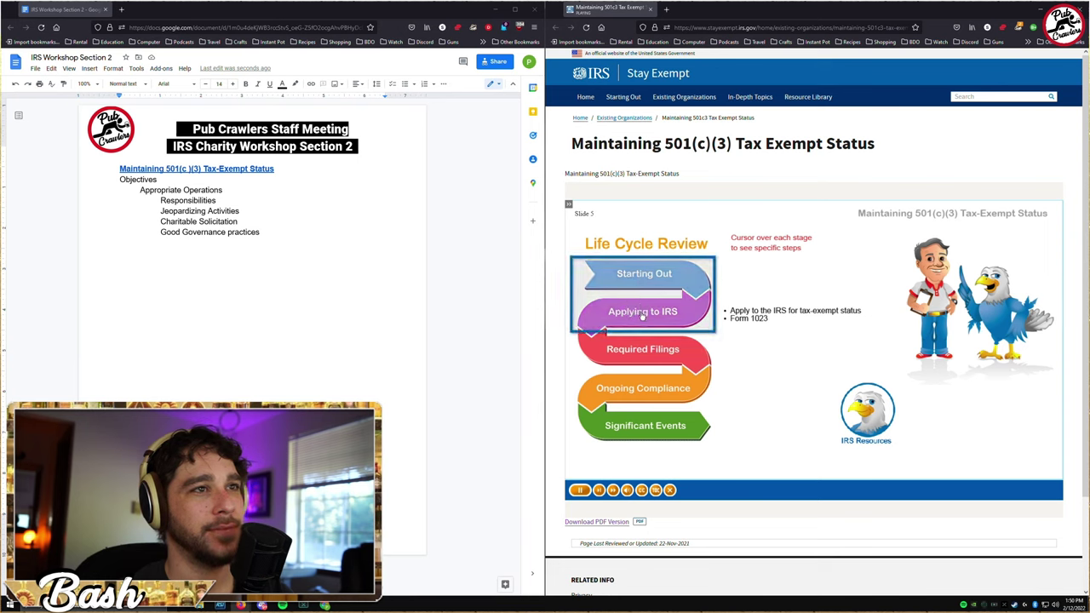
pyautogui.moveTo(654, 284)
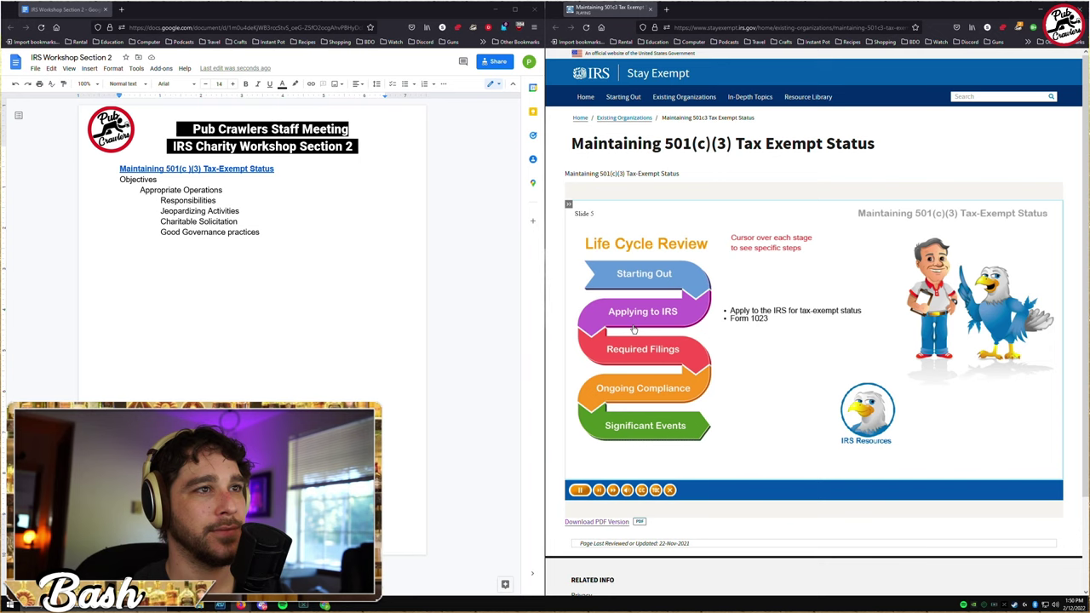
pyautogui.moveTo(634, 349)
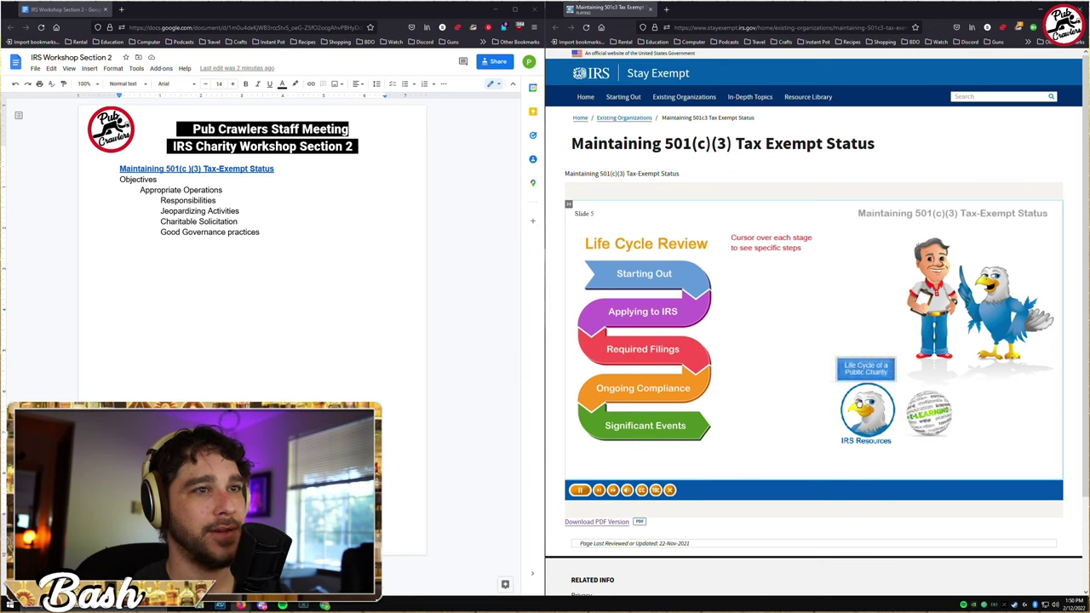
pyautogui.click(620, 344)
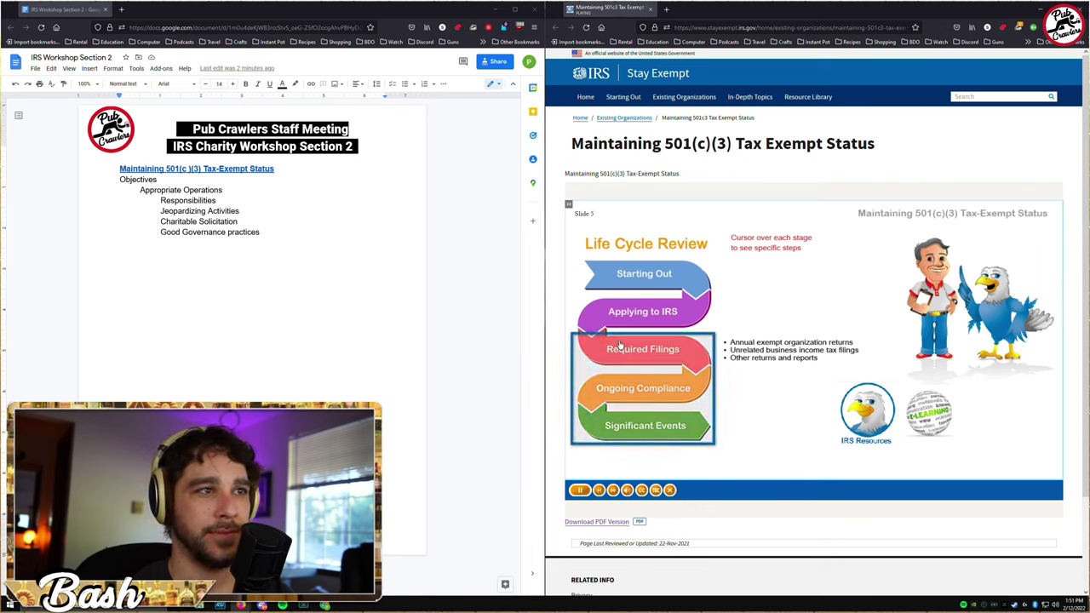
pyautogui.moveTo(646, 399)
pyautogui.moveTo(633, 436)
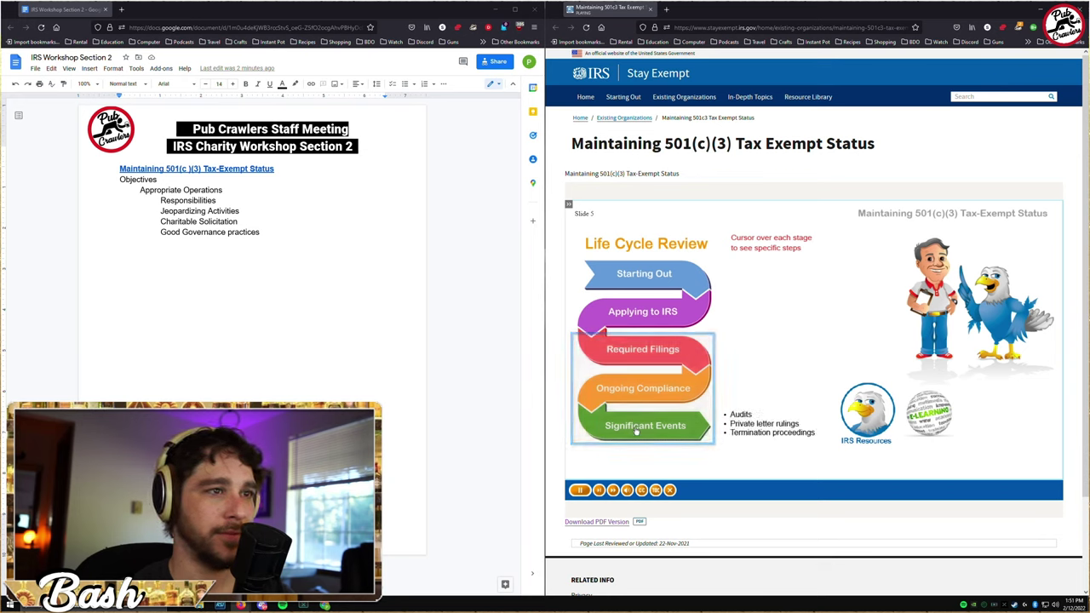
pyautogui.moveTo(627, 353)
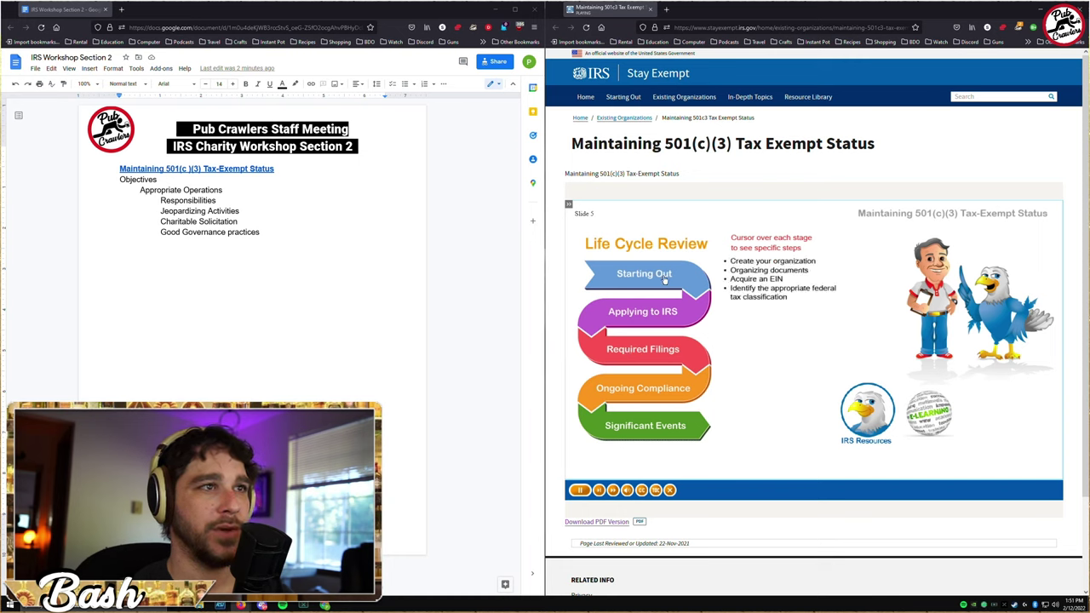
pyautogui.moveTo(686, 357)
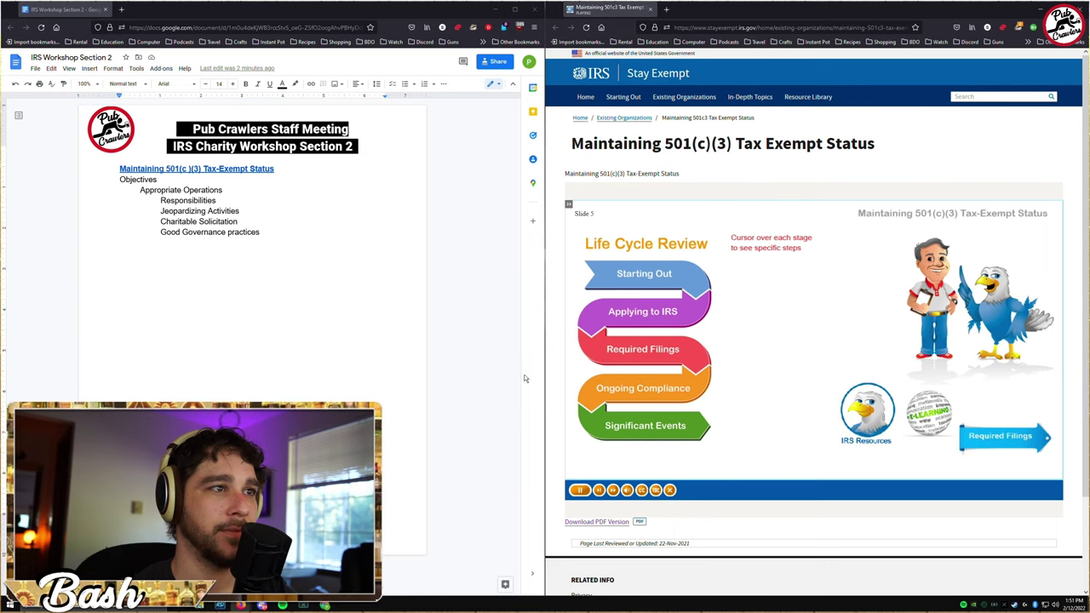
# Add "Required Filings" and "Ongoing Compliance" as unindented lines below the objectives notes
pyautogui.click(280, 299)
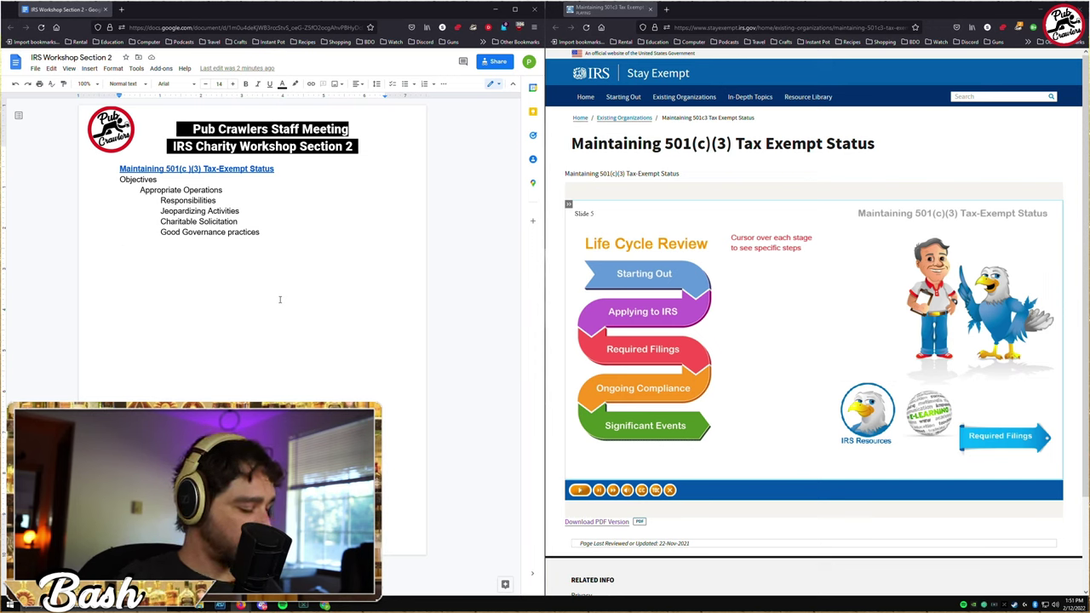
pyautogui.write('Required F')
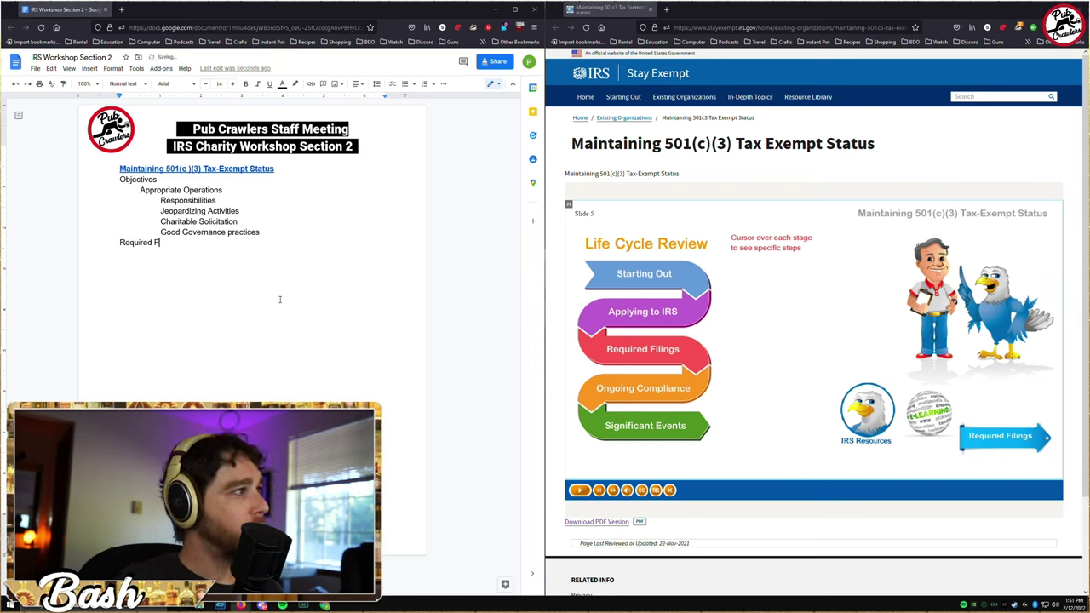
pyautogui.write('ilings')
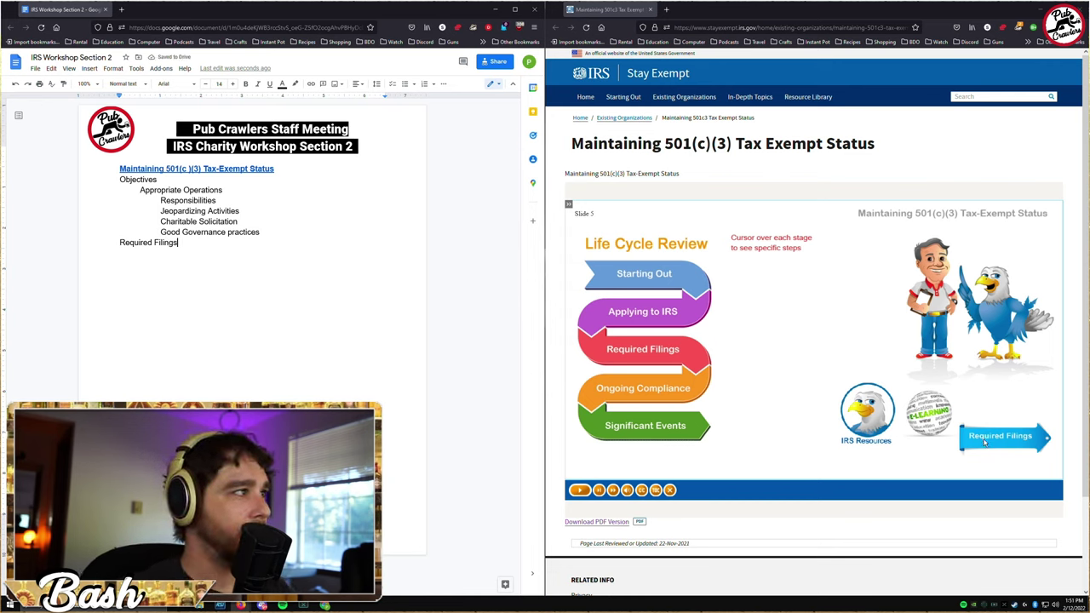
pyautogui.press('Return')
pyautogui.write('Ong')
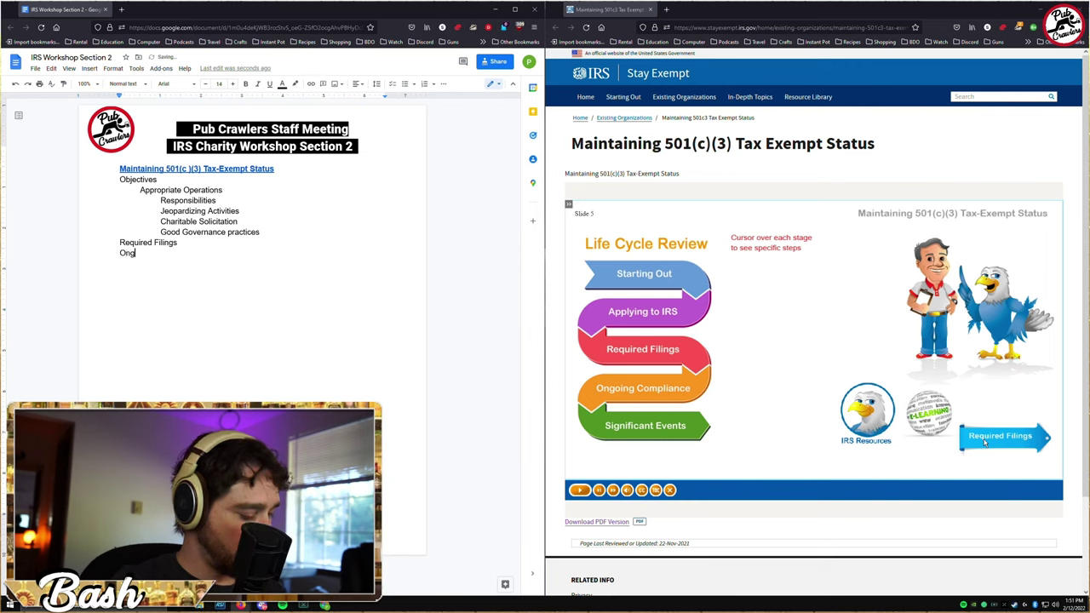
pyautogui.write('oing Complia')
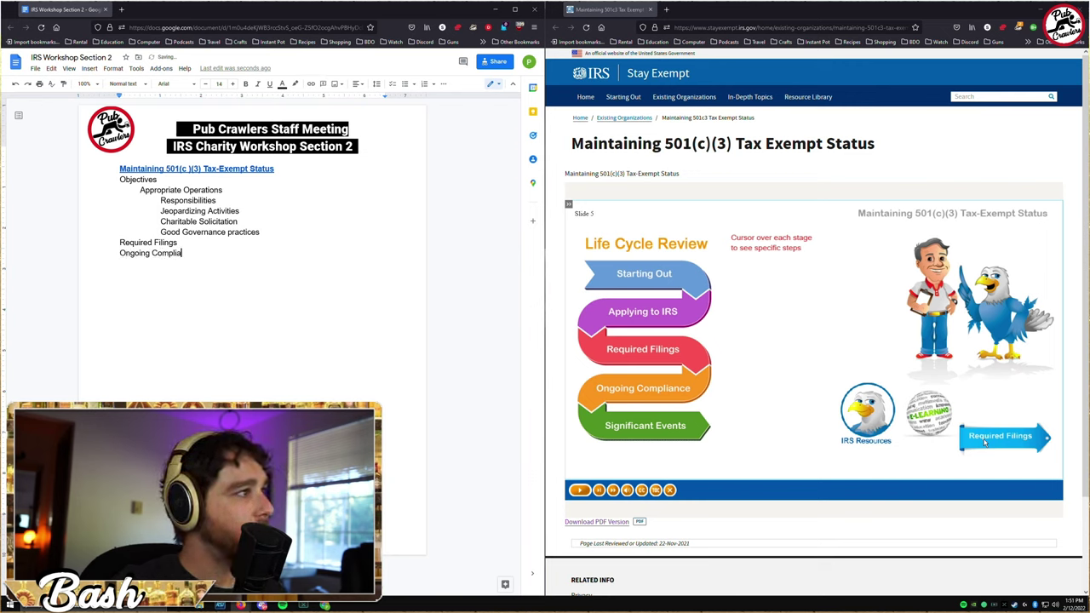
pyautogui.write('nce')
# Add "Significant Events" as an unindented line below "Ongoing Compliance", correcting its spelling and capitalisation
pyautogui.press('Return')
pyautogui.write('Sig')
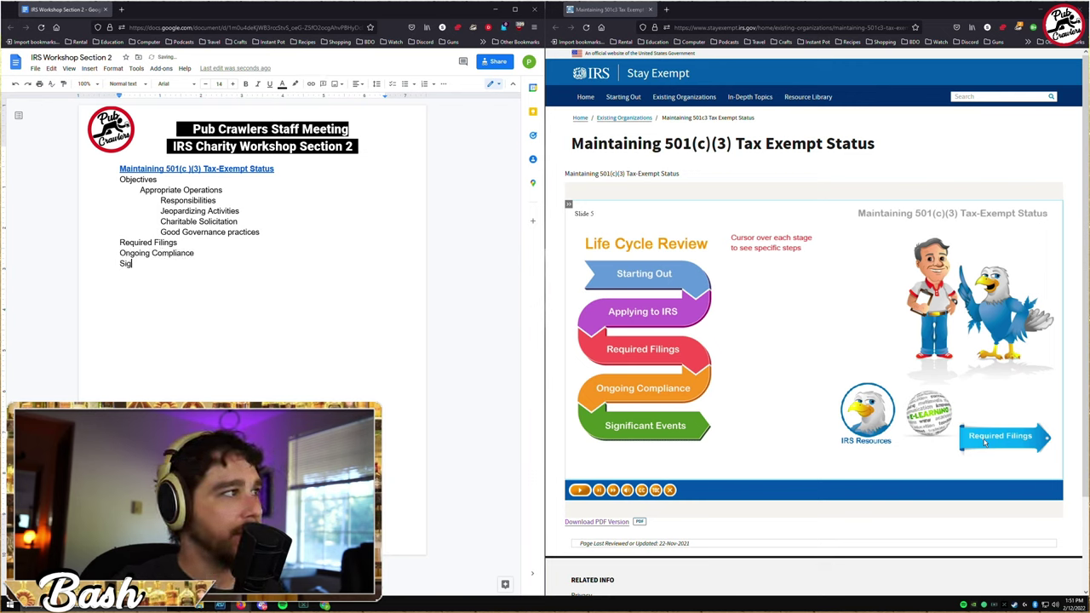
pyautogui.write('nicf')
pyautogui.press('BackSpace')
pyautogui.press('BackSpace')
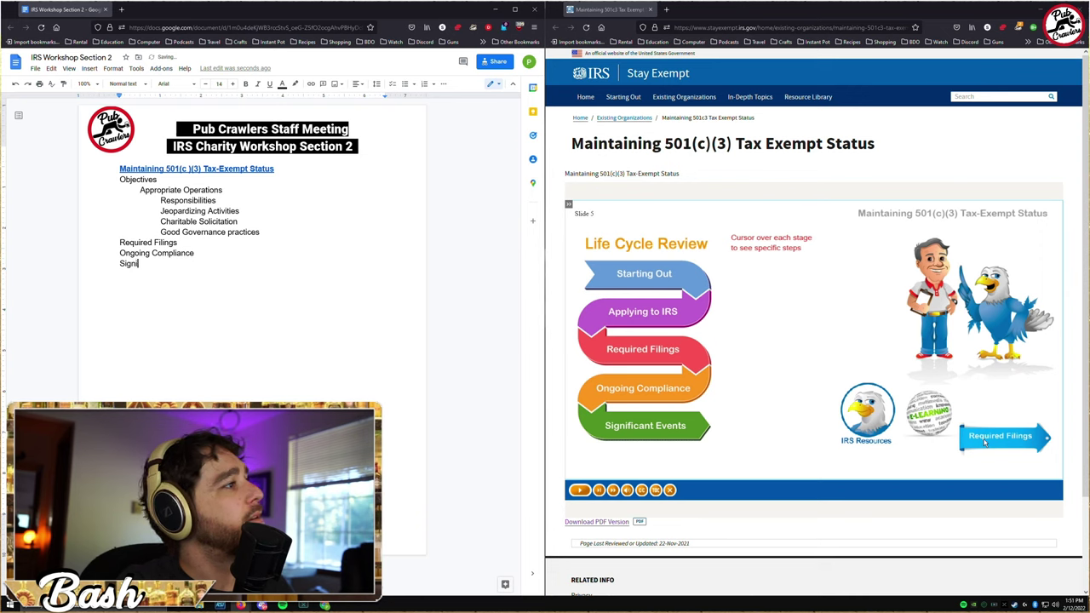
pyautogui.write('ficant e')
pyautogui.press('BackSpace')
pyautogui.write('E')
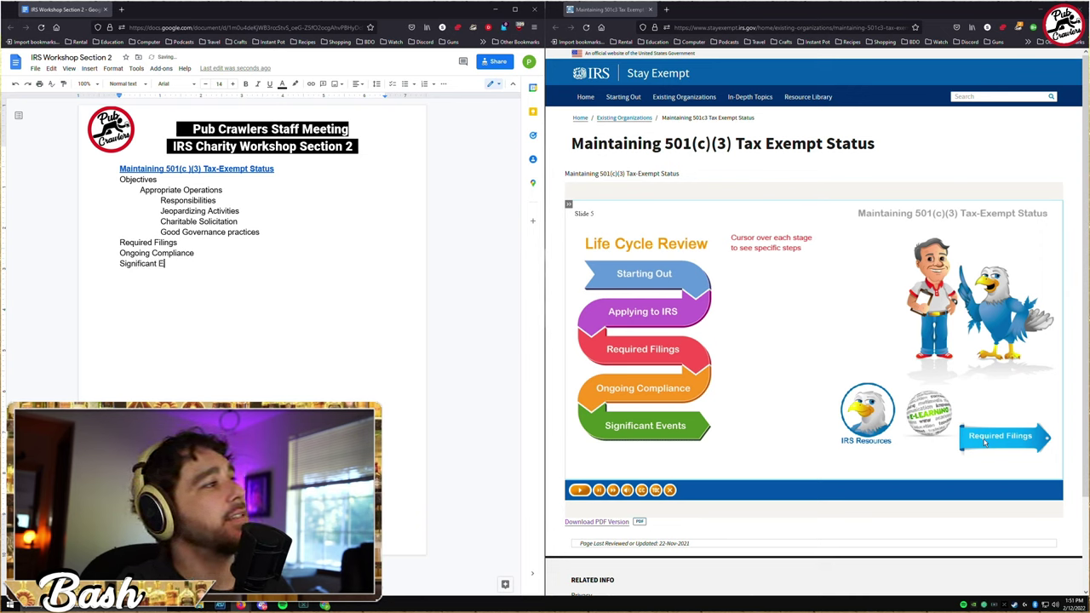
pyautogui.write('vents')
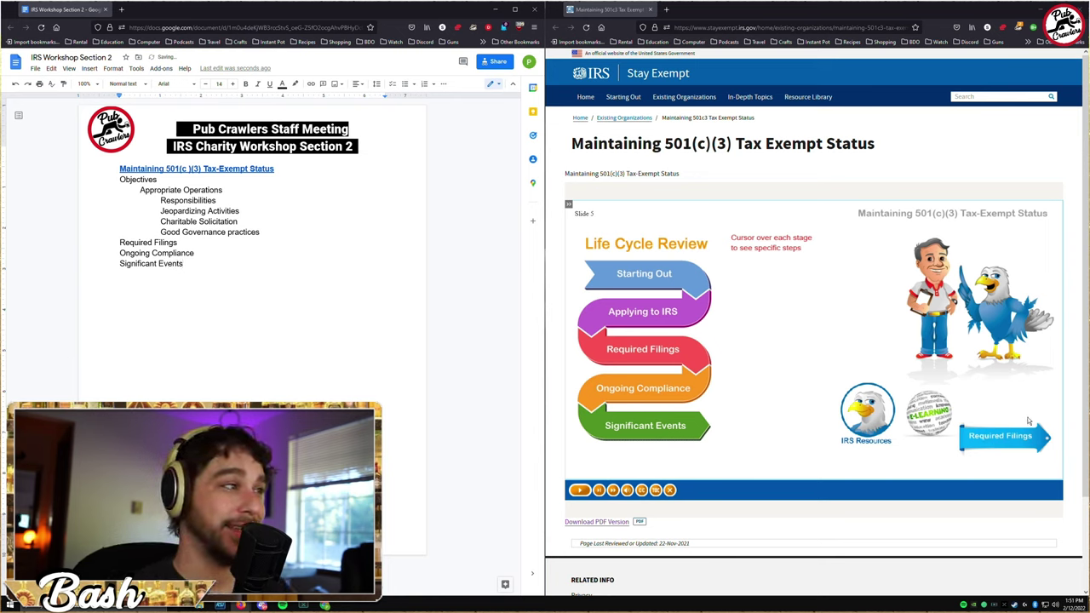
# Make the "Objectives", "Required Filings", "Ongoing Compliance" and "Significant Events" lines bold
pyautogui.moveTo(184, 264); pyautogui.dragTo(73, 243)
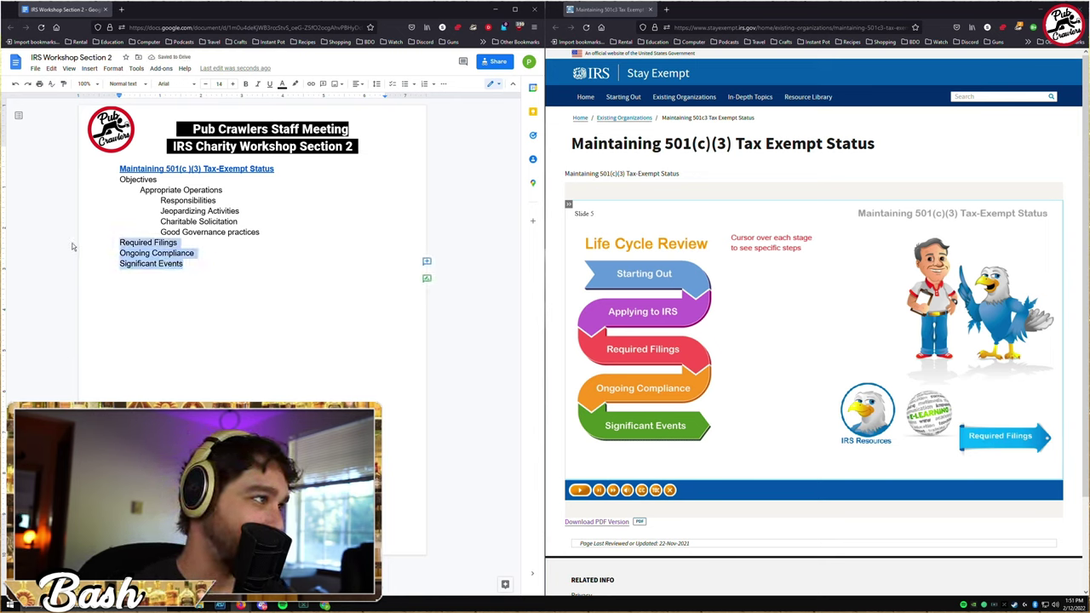
pyautogui.hotkey('ctrl', 'b')
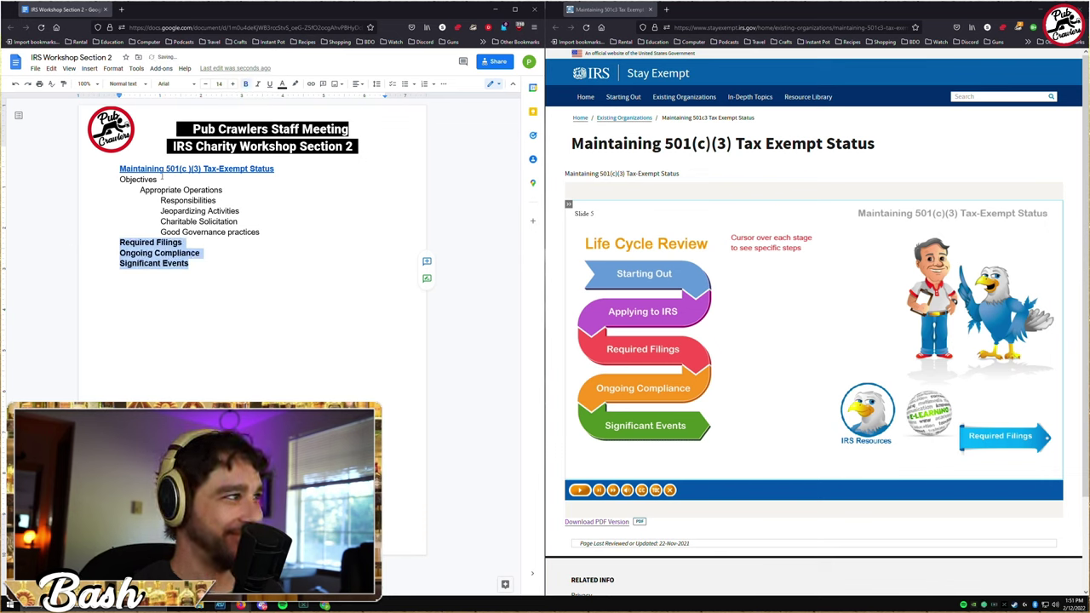
pyautogui.moveTo(162, 175); pyautogui.dragTo(117, 178)
pyautogui.hotkey('ctrl', 'b')
pyautogui.click(205, 263)
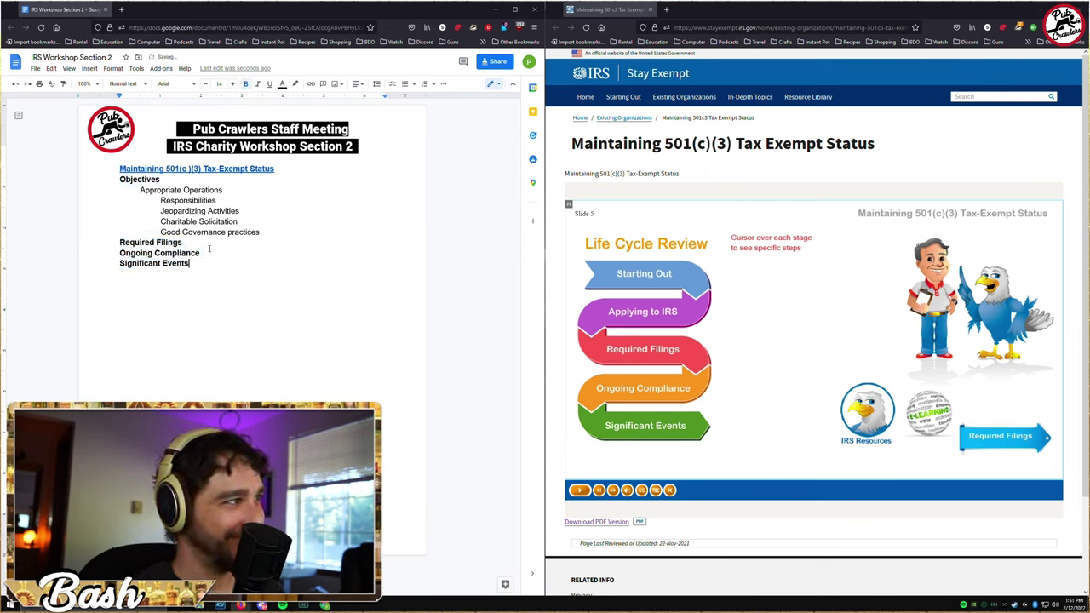
# Advance the course to Required Filings and add "Record Keeping" as an indented line under that heading in the notes
pyautogui.click(205, 244)
pyautogui.press('Return')
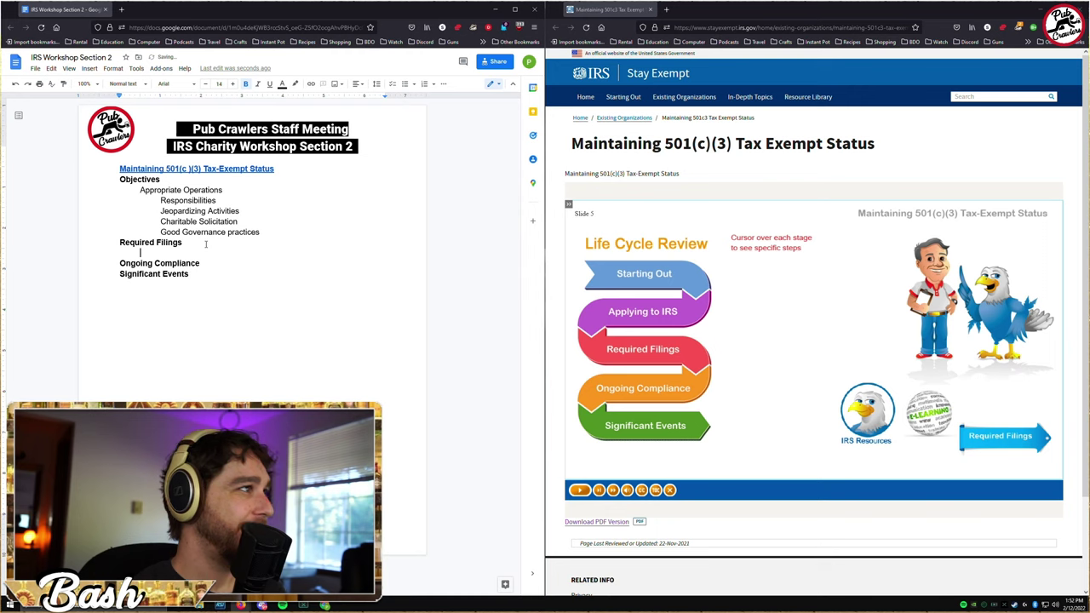
pyautogui.click(1011, 439)
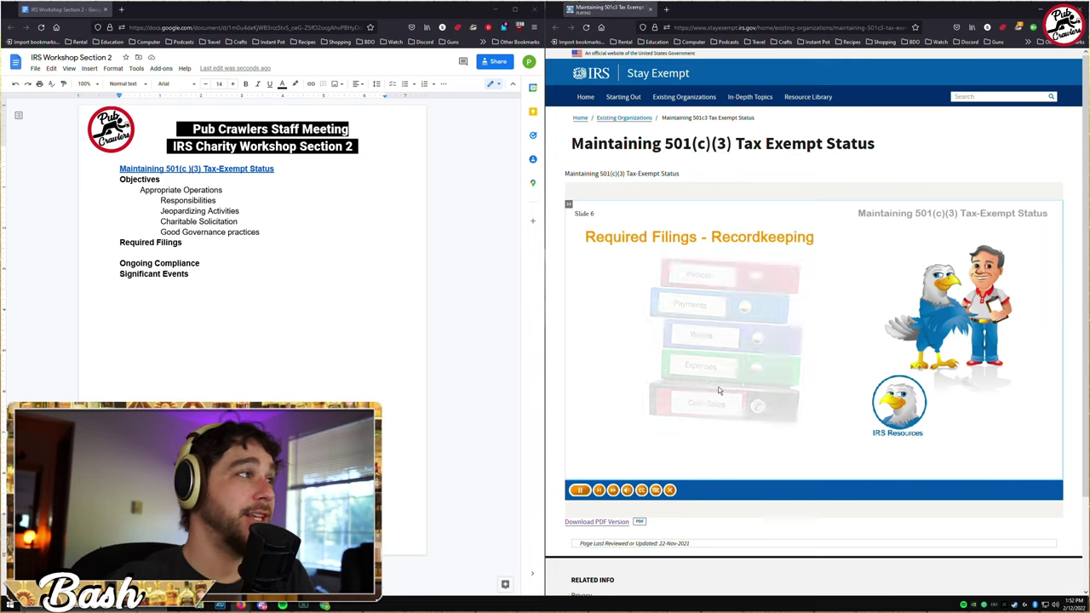
pyautogui.click(211, 251)
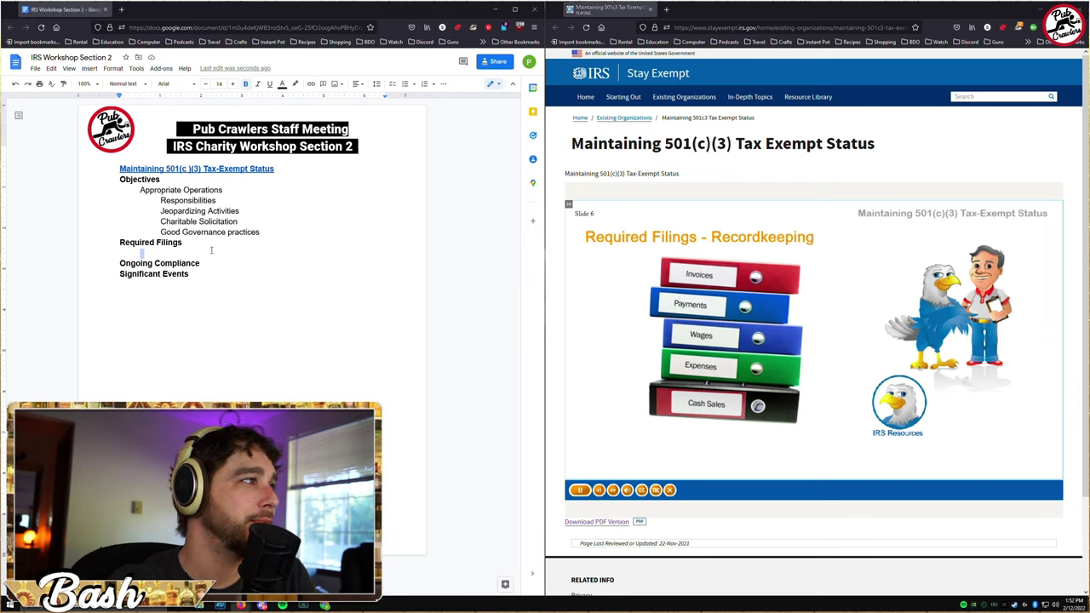
pyautogui.write('Reco')
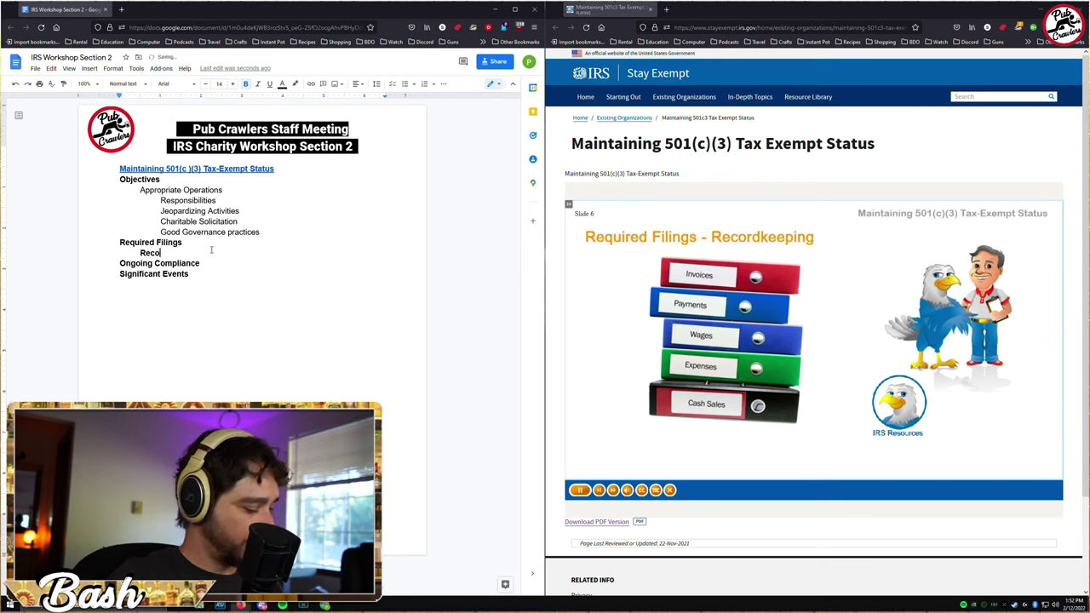
pyautogui.write('rd Keeping')
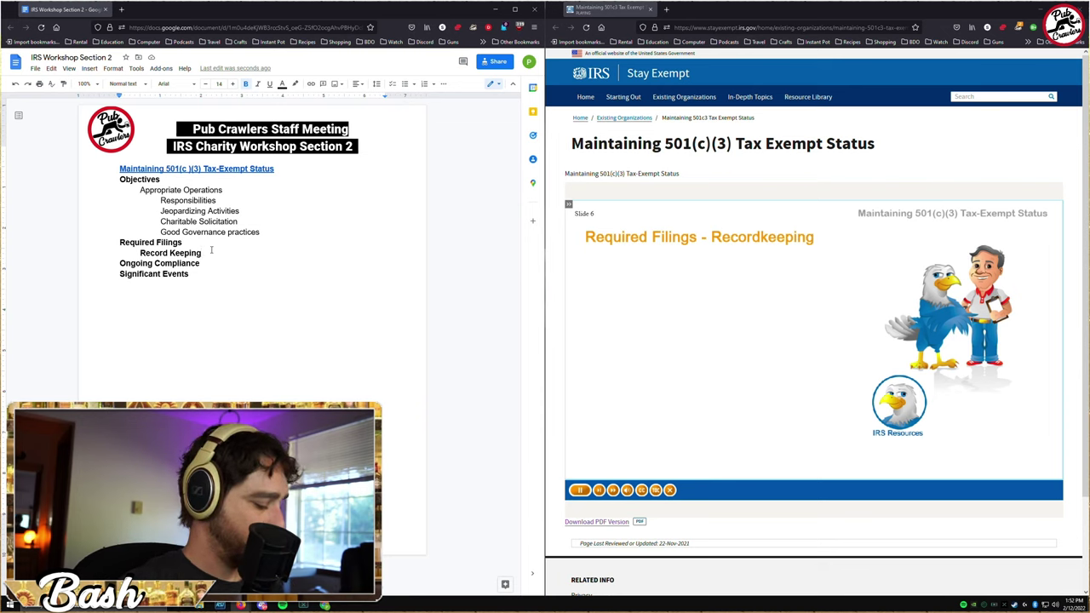
# Remove the bold formatting from the "Record Keeping" line
pyautogui.hotkey('ctrl', 'shift', 'Left')
pyautogui.hotkey('ctrl', 'shift', 'Left')
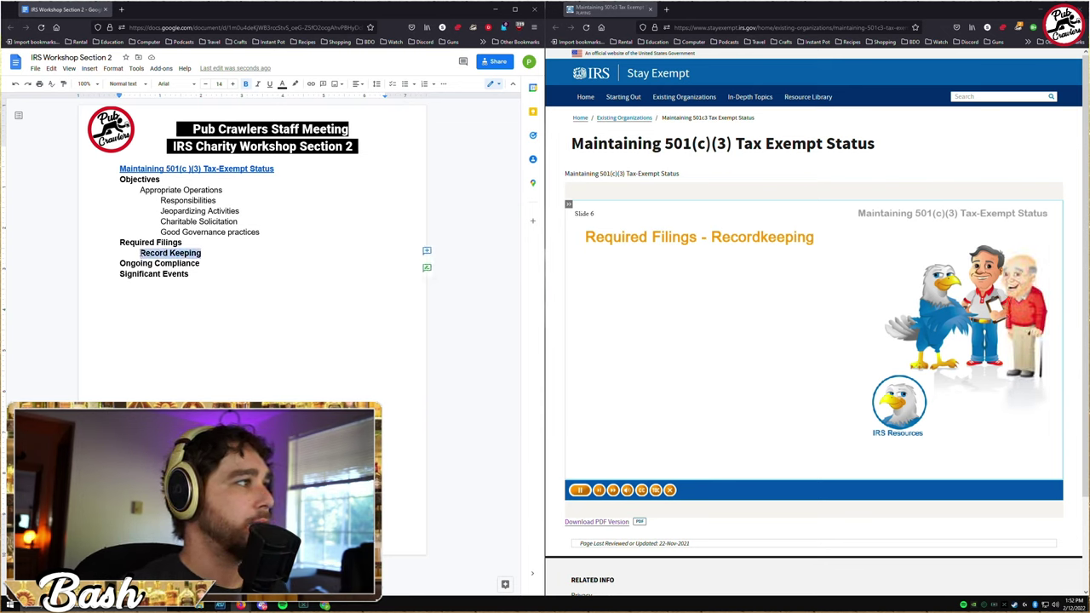
pyautogui.hotkey('ctrl', 'b')
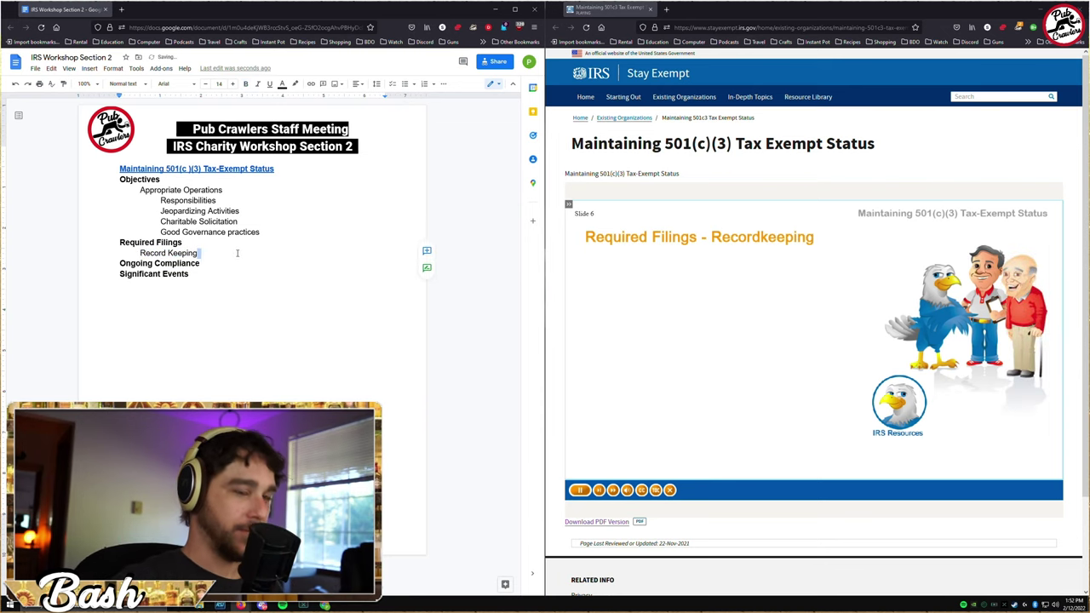
pyautogui.click(238, 253)
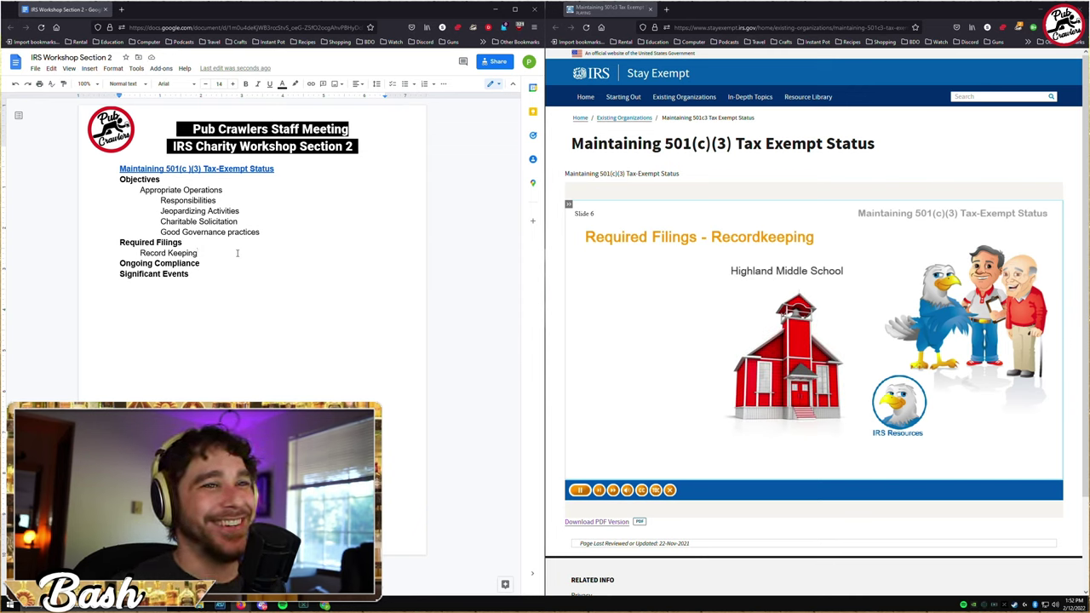
# Add "Financial records" as a further indented line under "Record Keeping"
pyautogui.press('Return')
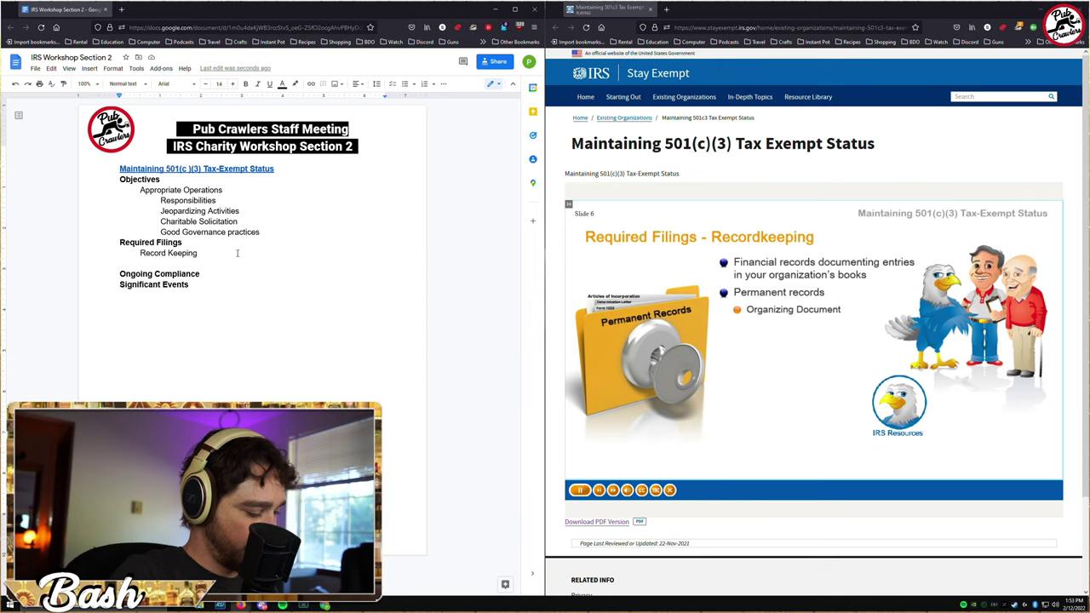
pyautogui.write('Financial')
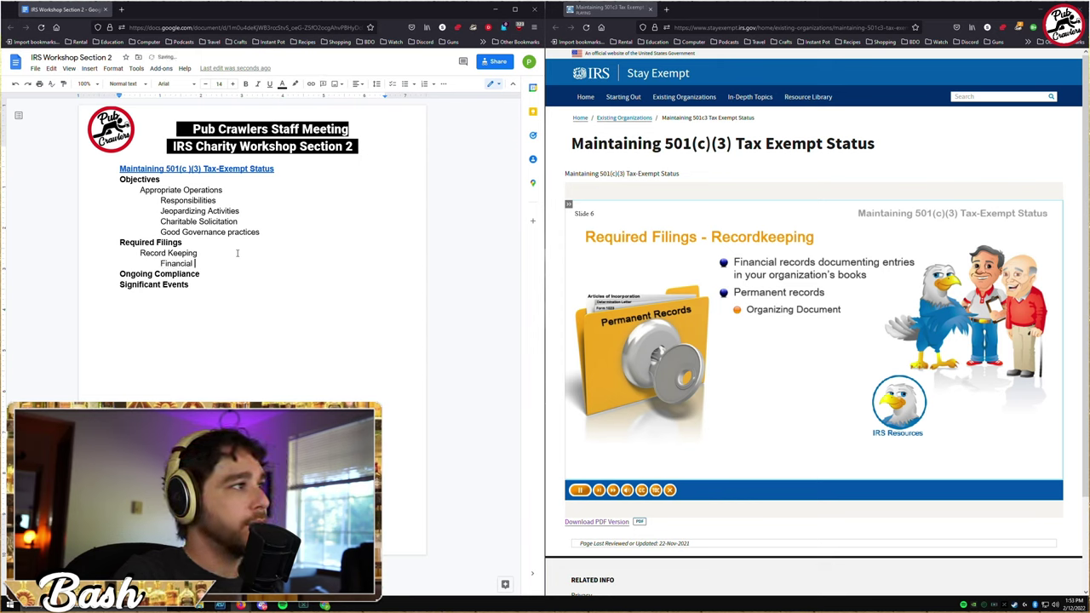
pyautogui.write(' rec')
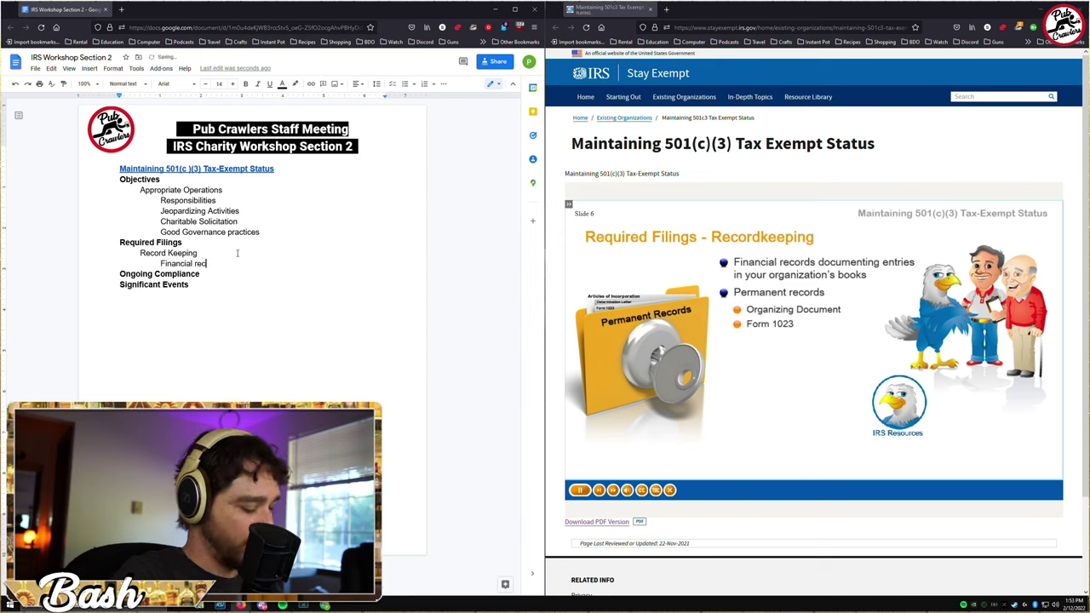
pyautogui.write('prds')
# Add "Permanent Records" on a new line below "Financial records", indented to the same level as "Record Keeping"
pyautogui.press('Return')
pyautogui.press('Tab')
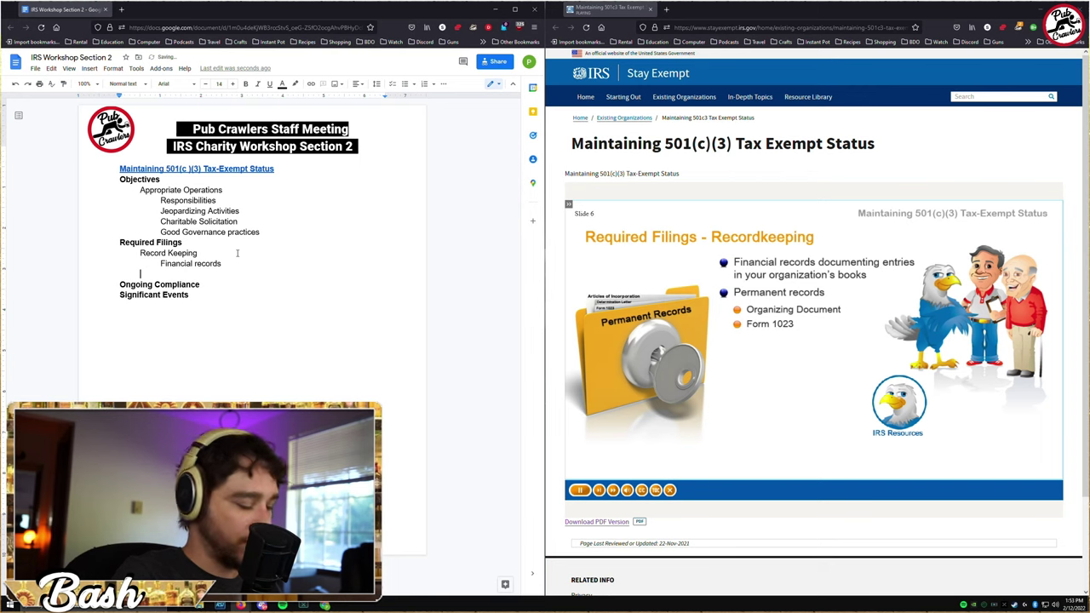
pyautogui.write('Perm')
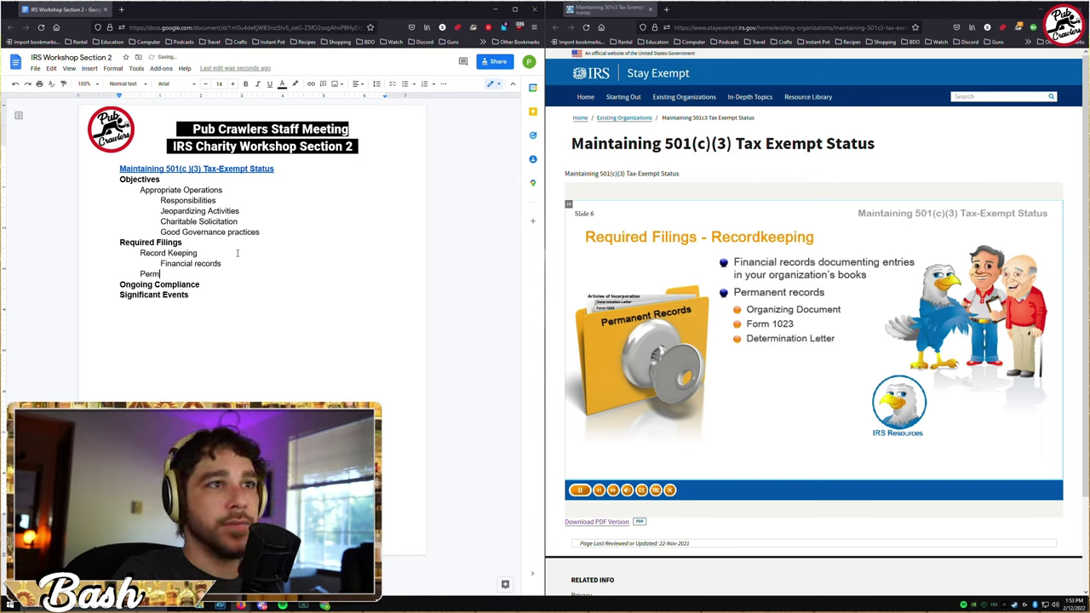
pyautogui.write('ananent')
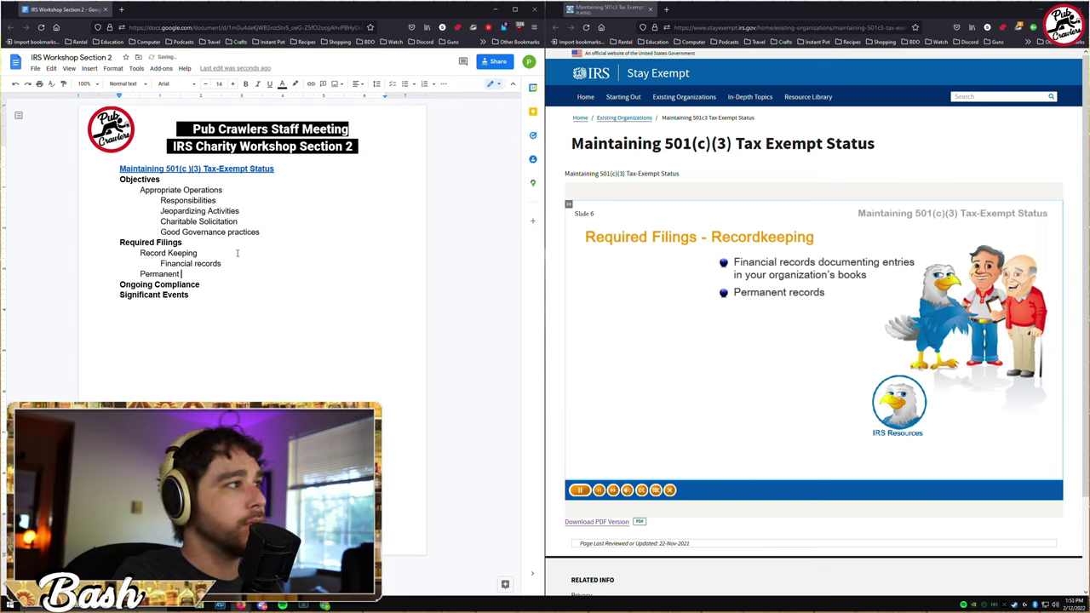
pyautogui.write(' Recor')
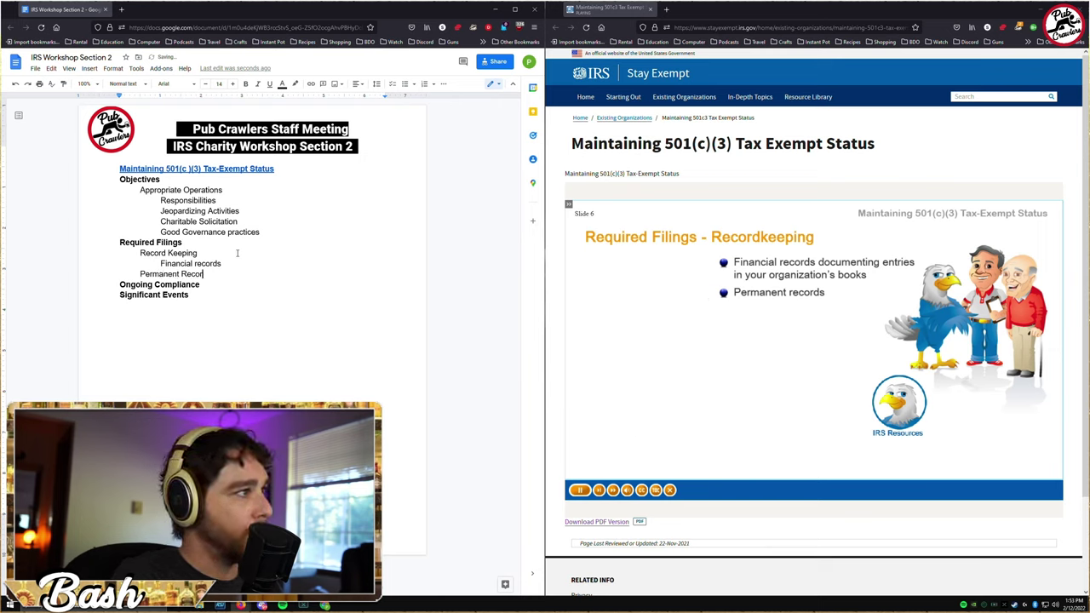
pyautogui.write('ds')
# Add "Annual filings" on a new line below "Permanent Records" at the same indent level
pyautogui.press('Return')
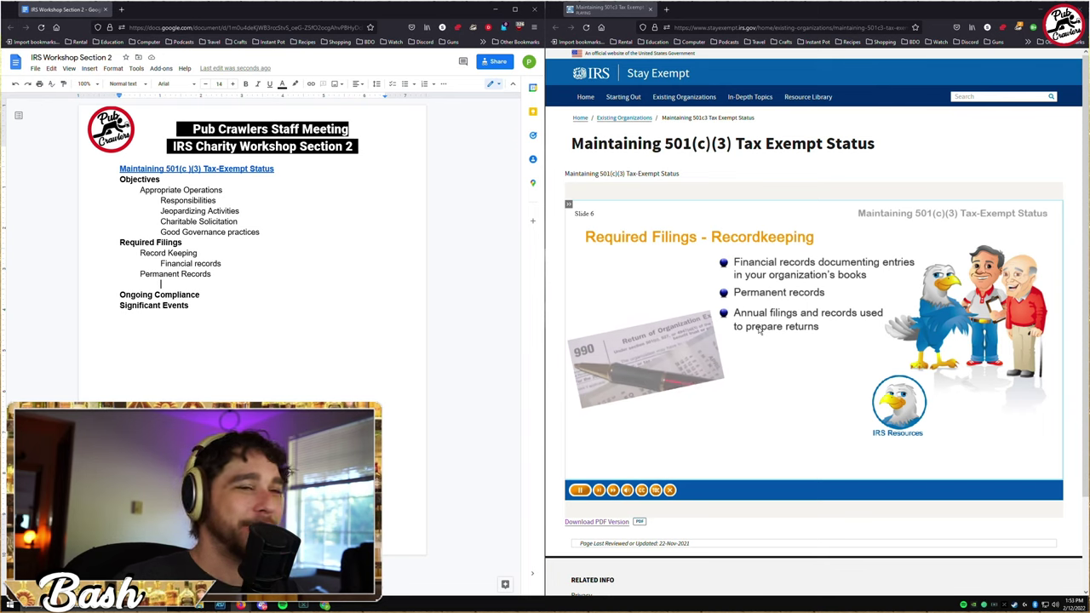
pyautogui.hotkey('shift', 'Tab')
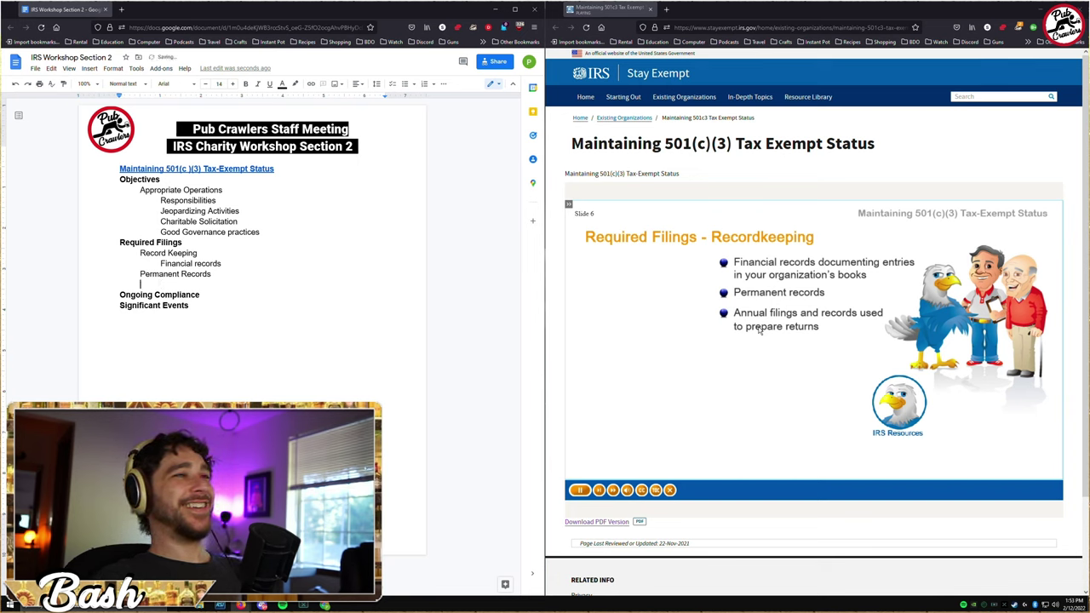
pyautogui.write('Ann')
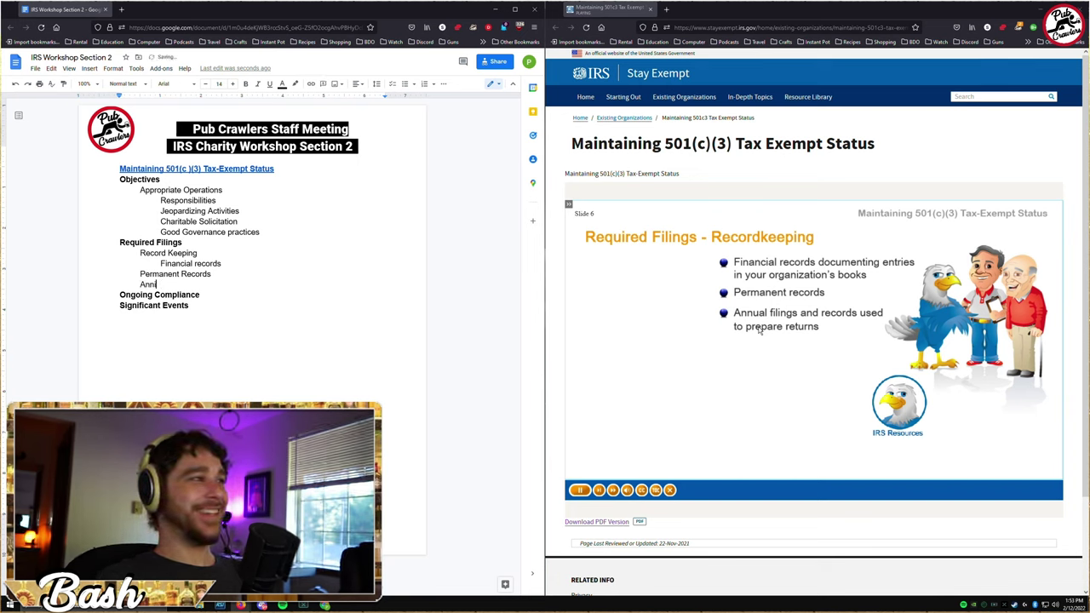
pyautogui.write('ual fil')
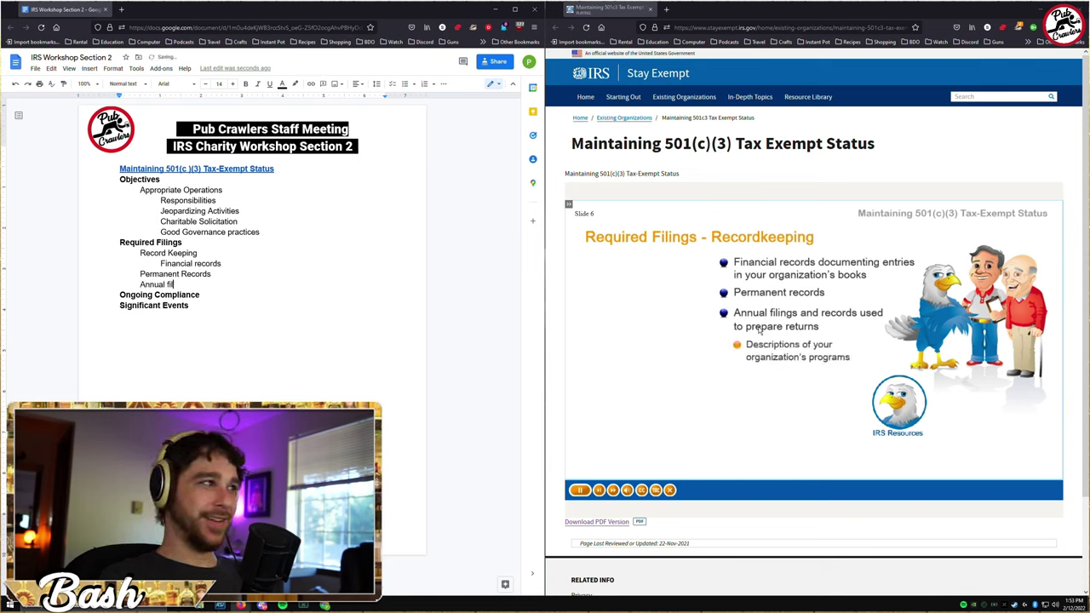
pyautogui.write('ings')
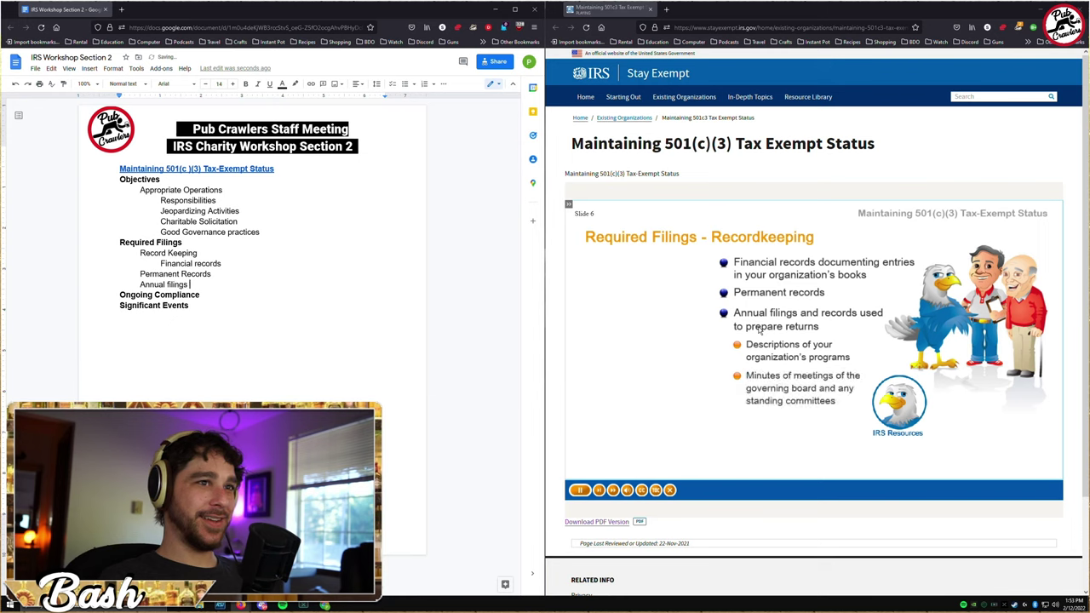
# Pause the course and add "Description of organizations programs" as a further indented line under "Annual filings"
pyautogui.press('Return')
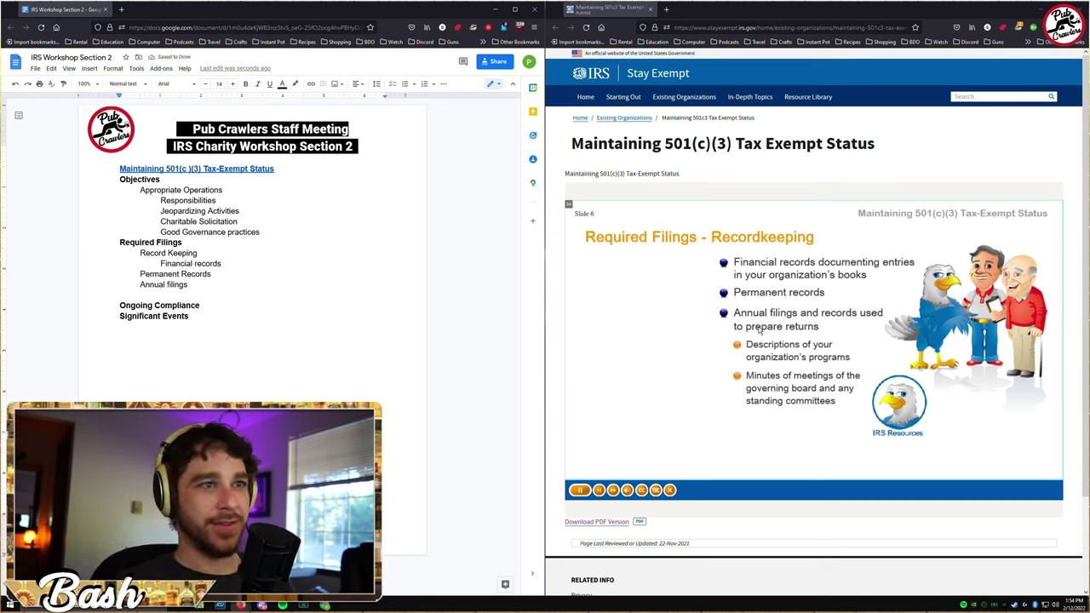
pyautogui.click(580, 491)
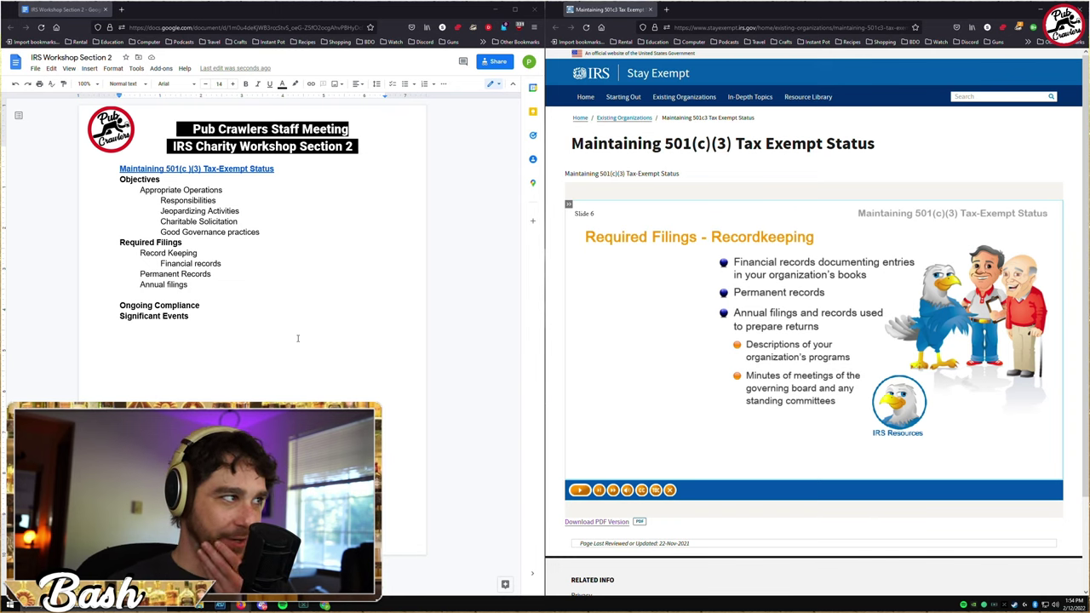
pyautogui.click(198, 295)
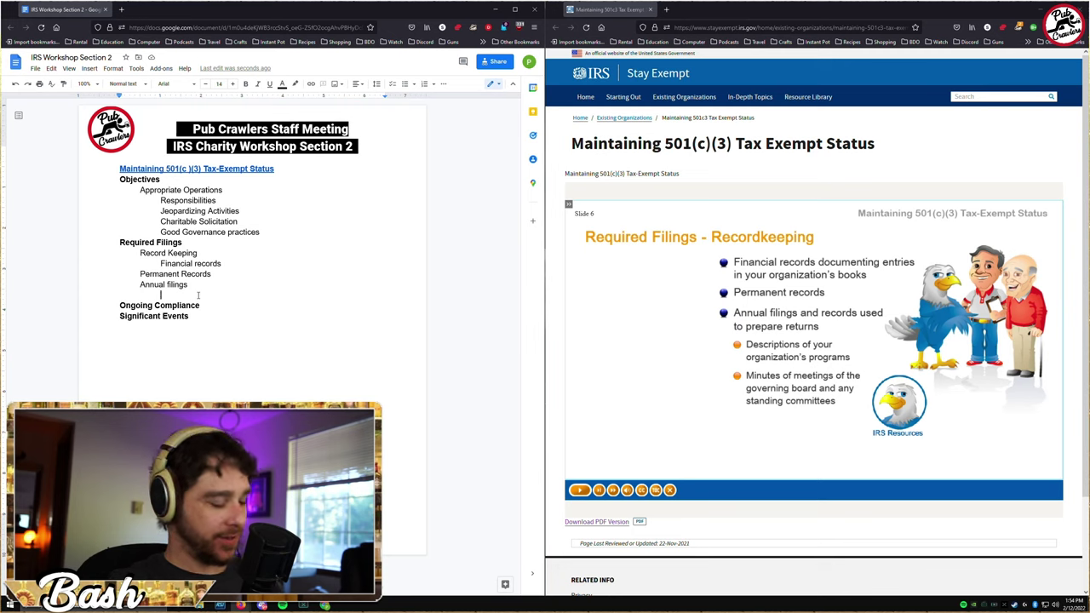
pyautogui.write('Des')
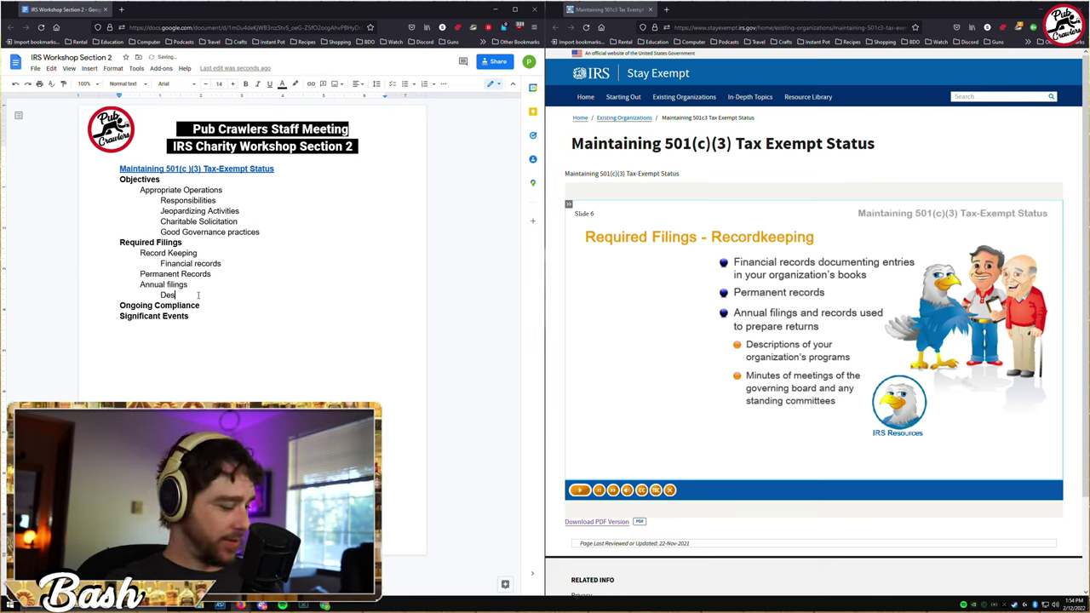
pyautogui.write('cription')
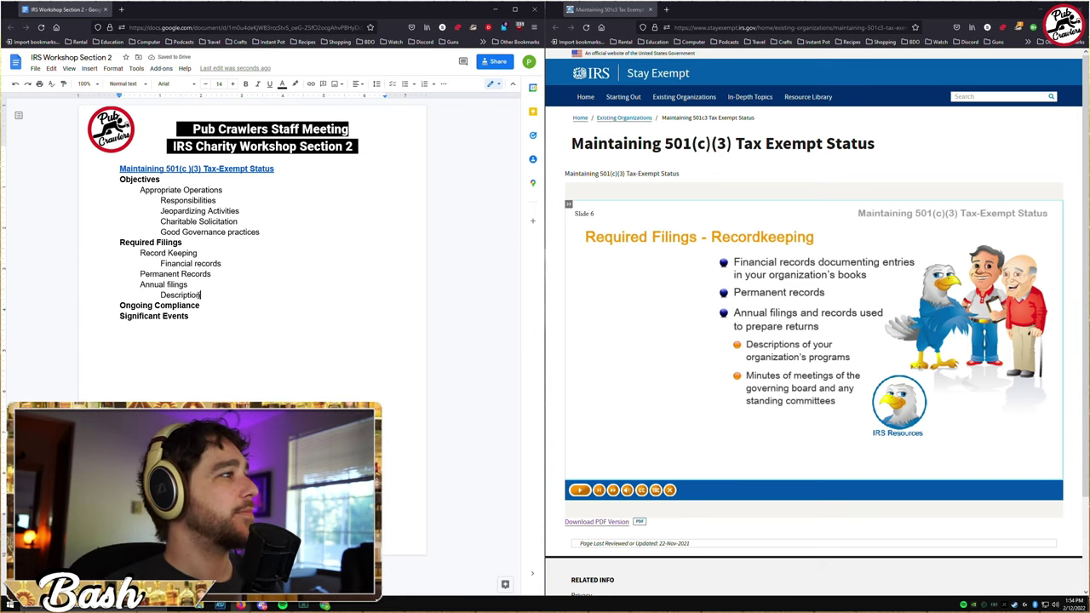
pyautogui.write(' of')
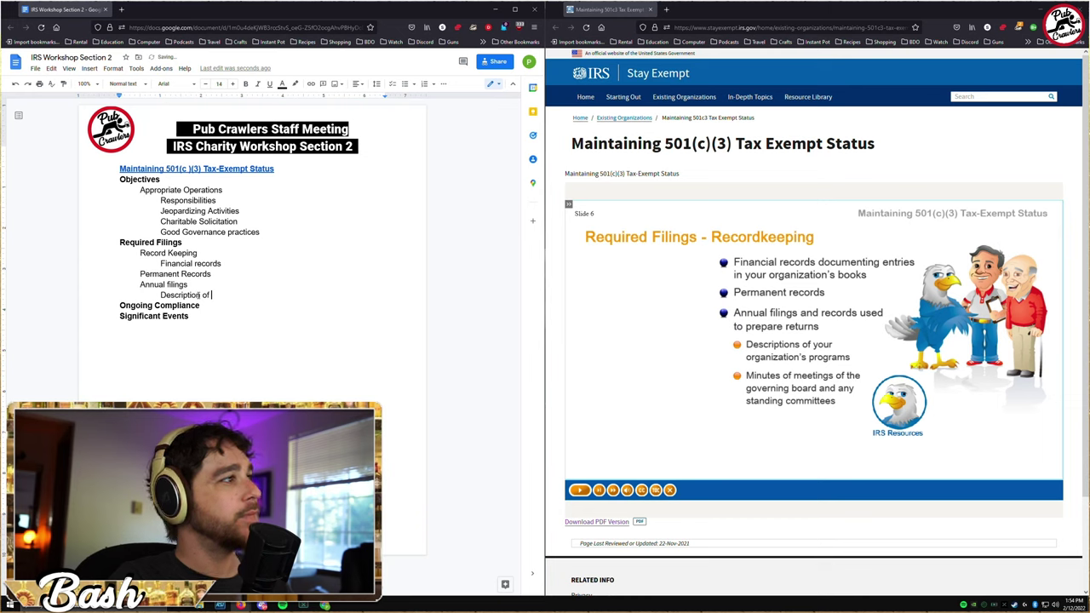
pyautogui.write(' organizations')
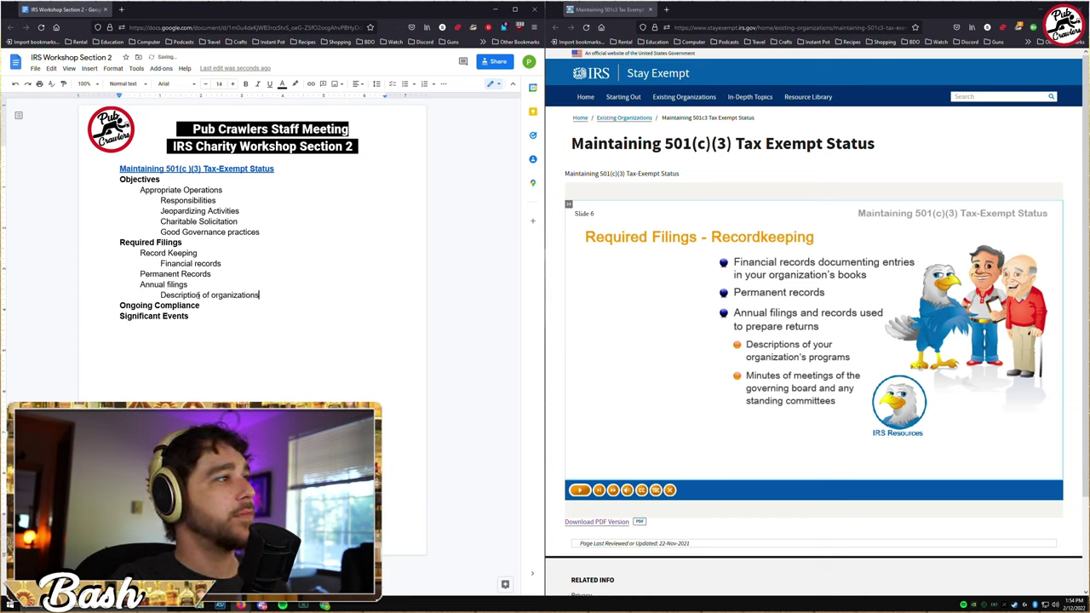
pyautogui.write(' programs')
# Add "Minutes of meetings of governing board and any standing committees" on a new line below the organization programs description
pyautogui.press('Return')
pyautogui.hotkey('shift', 'Tab')
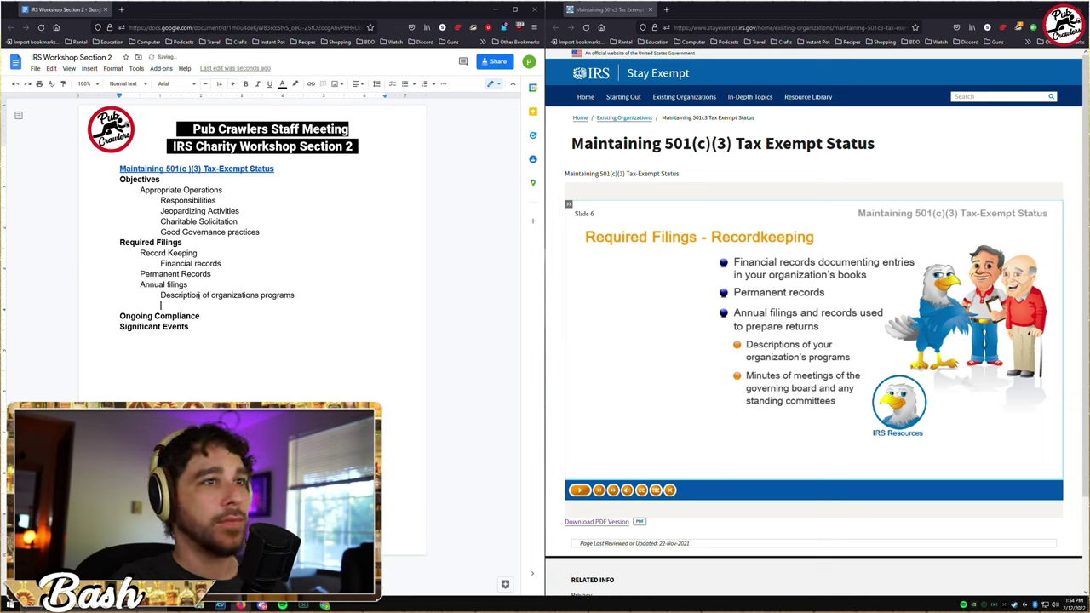
pyautogui.write('Minutes of ')
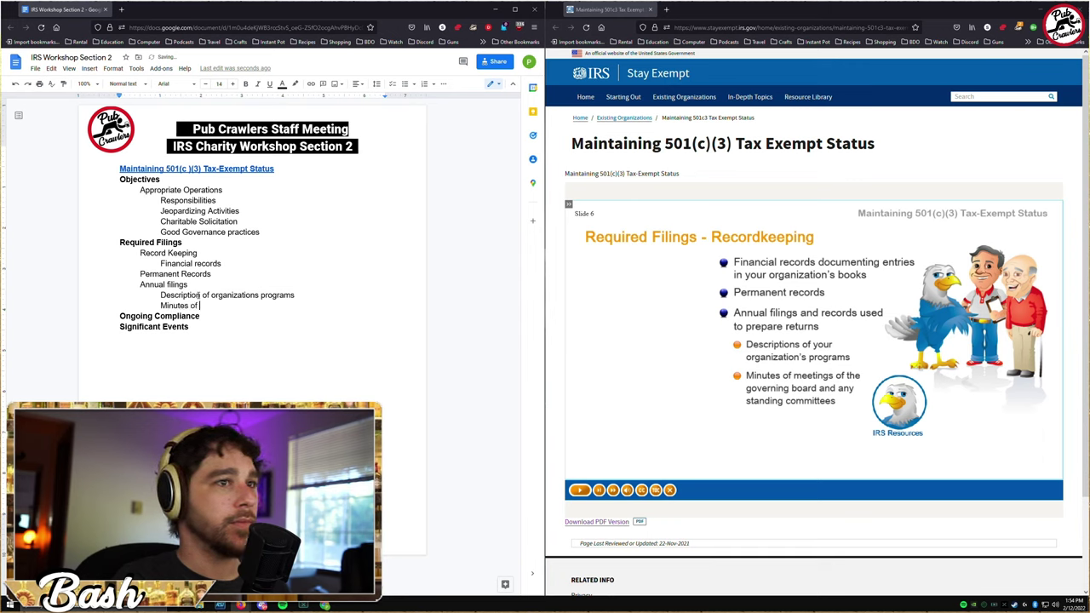
pyautogui.write('meetings of governin')
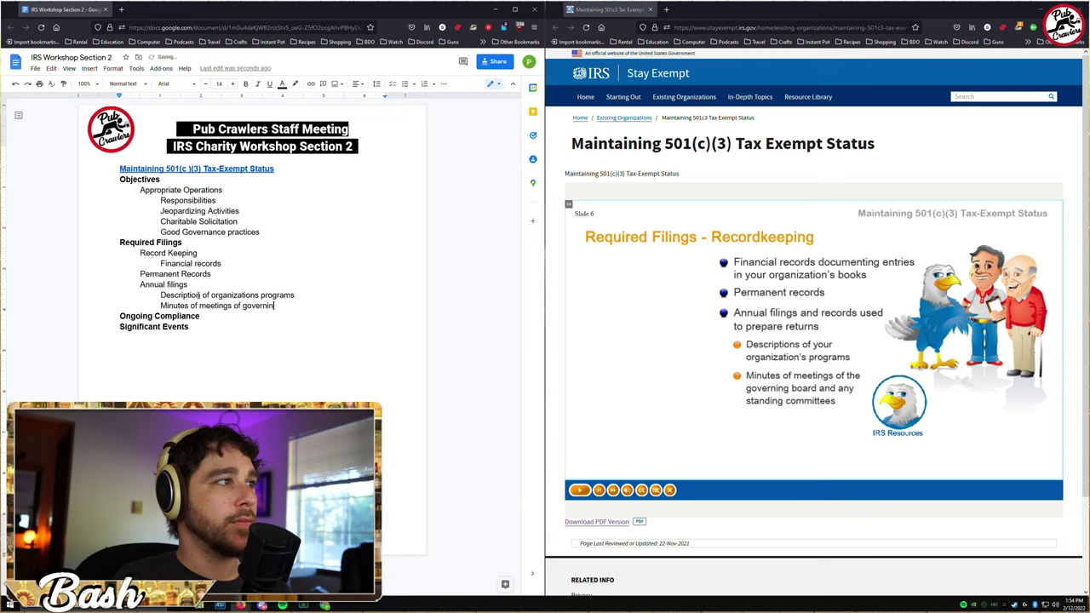
pyautogui.write('g board')
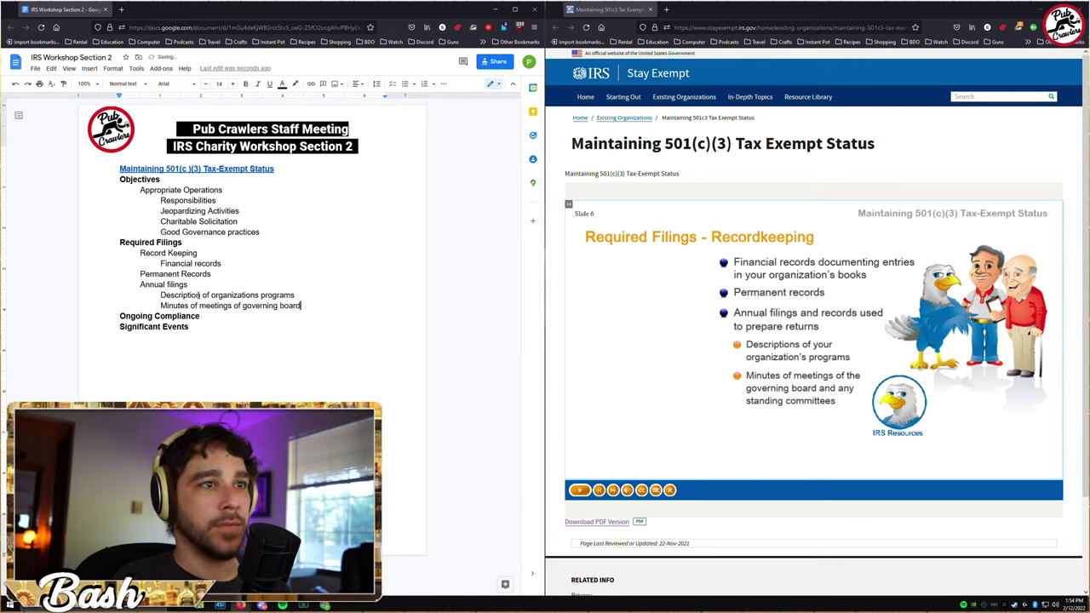
pyautogui.write(' and an')
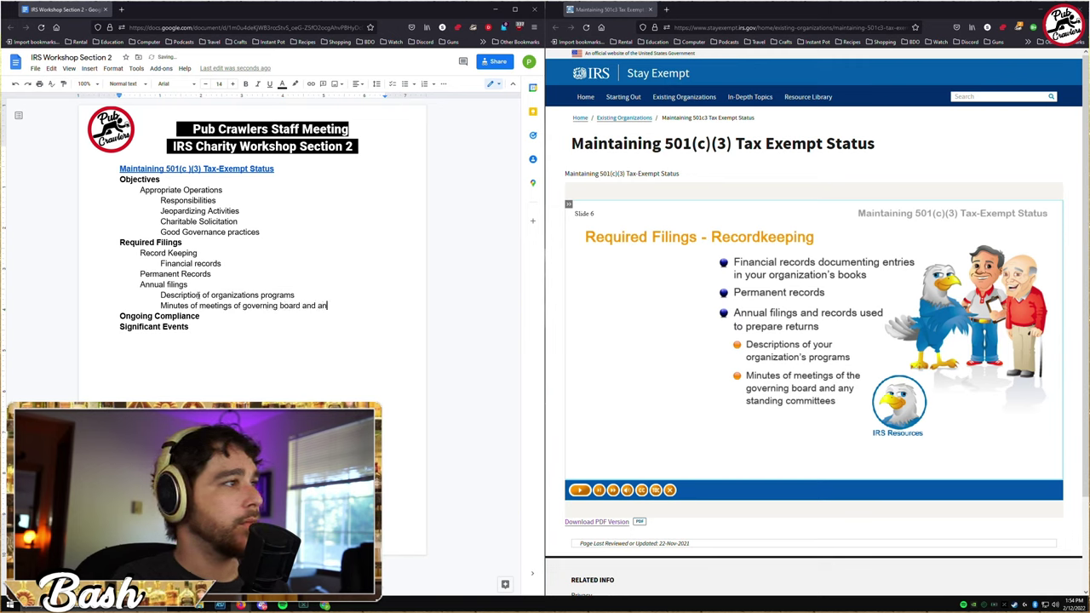
pyautogui.write('y standing co')
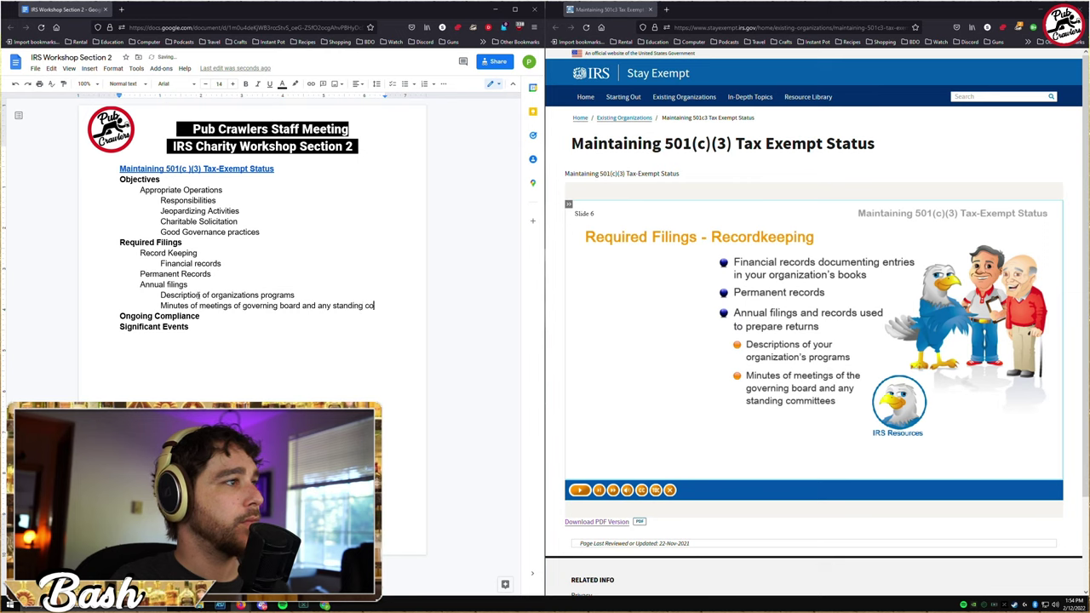
pyautogui.write('mmitte')
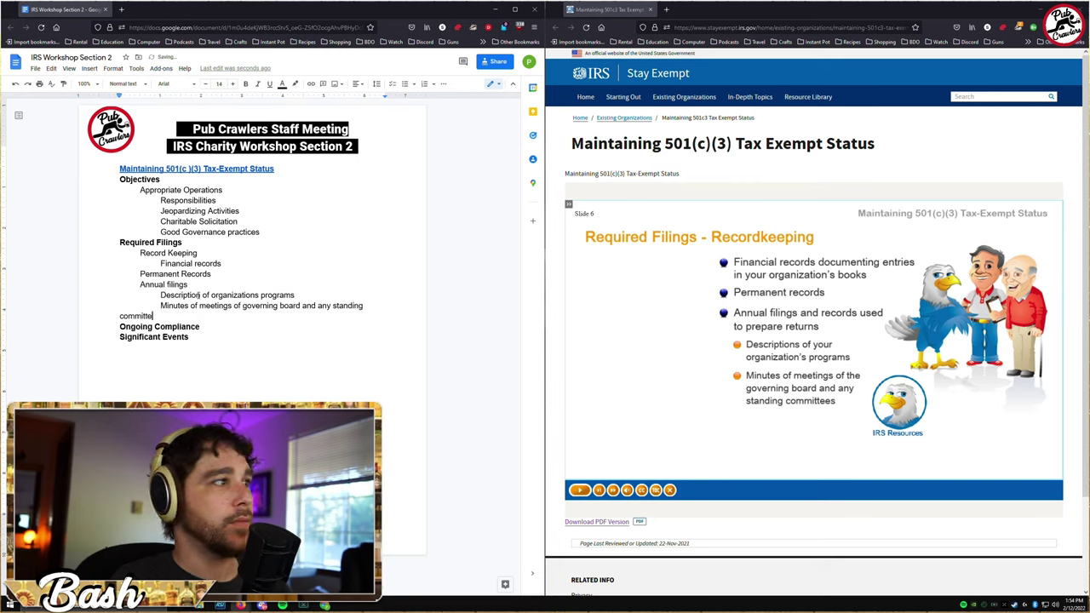
pyautogui.write('es')
# Indent the whole "Minutes of meetings" paragraph so its wrapped second line aligns with its first line
pyautogui.press('Left')
pyautogui.press('Left')
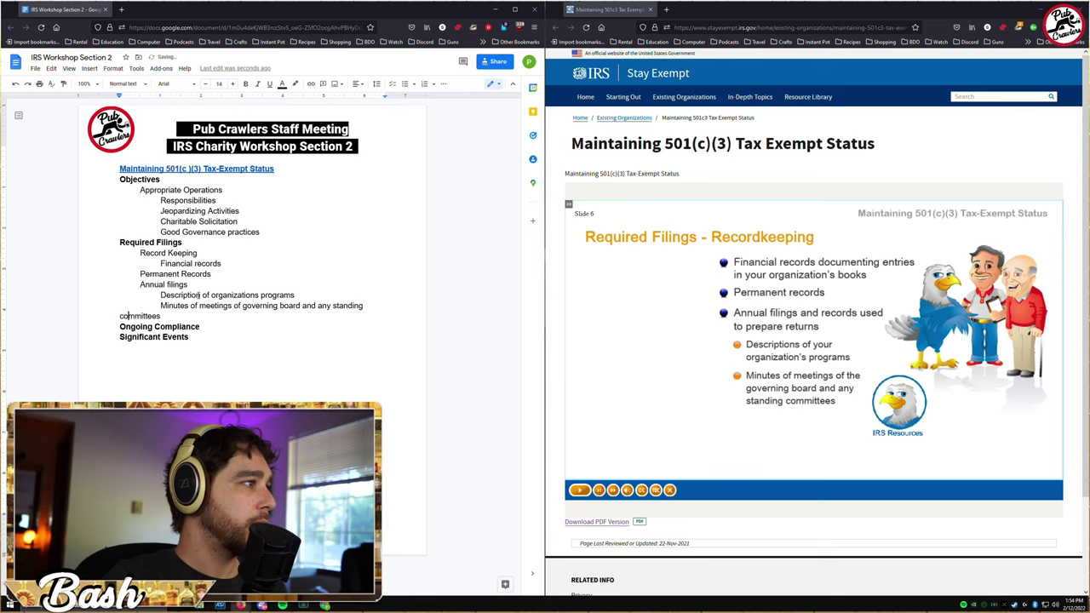
pyautogui.press('Up')
pyautogui.press('Tab')
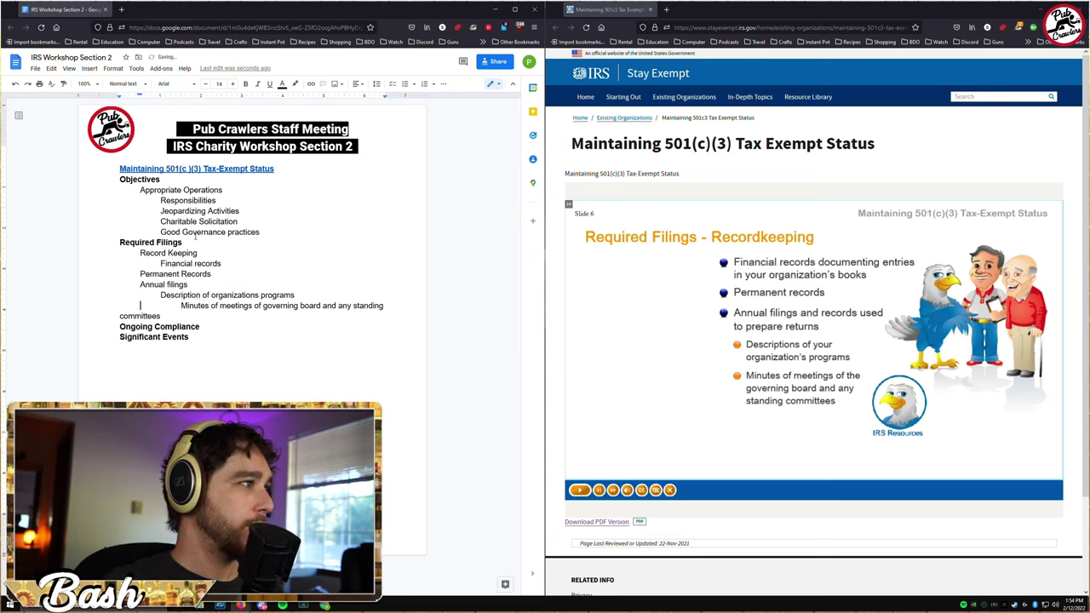
pyautogui.press('Tab')
pyautogui.press('BackSpace')
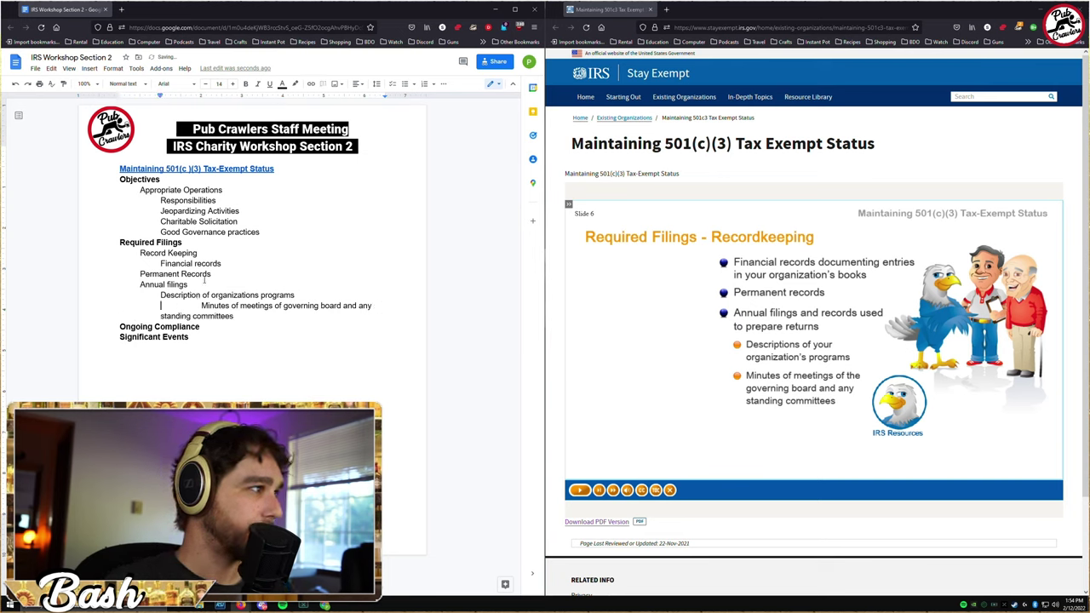
pyautogui.press('BackSpace')
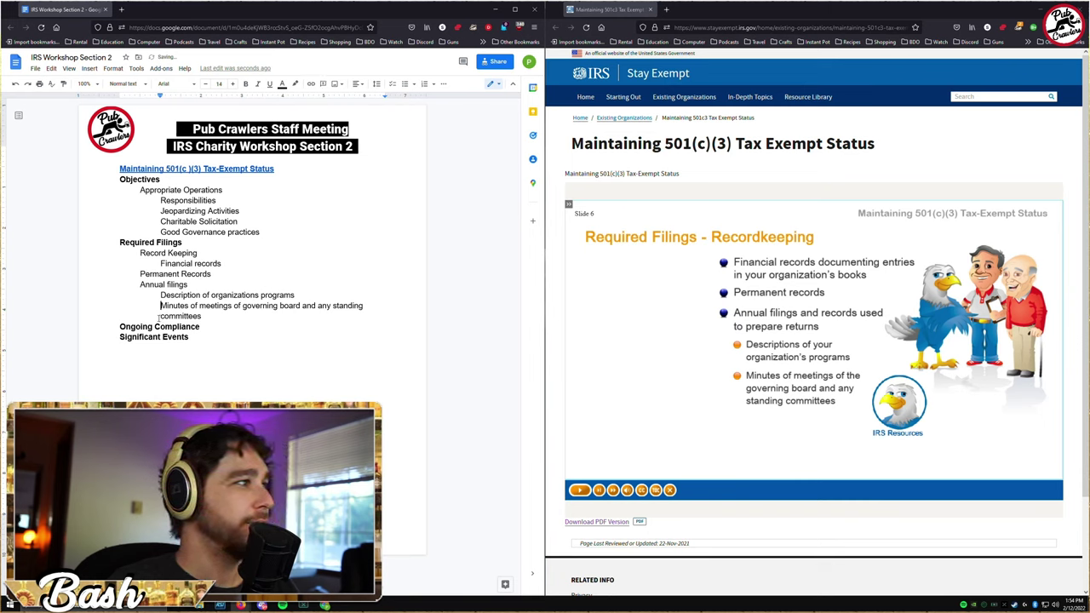
# Resume the course and add "Returns or any supporting information (minimum 3 years)" as a new line below the meeting minutes item
pyautogui.click(220, 319)
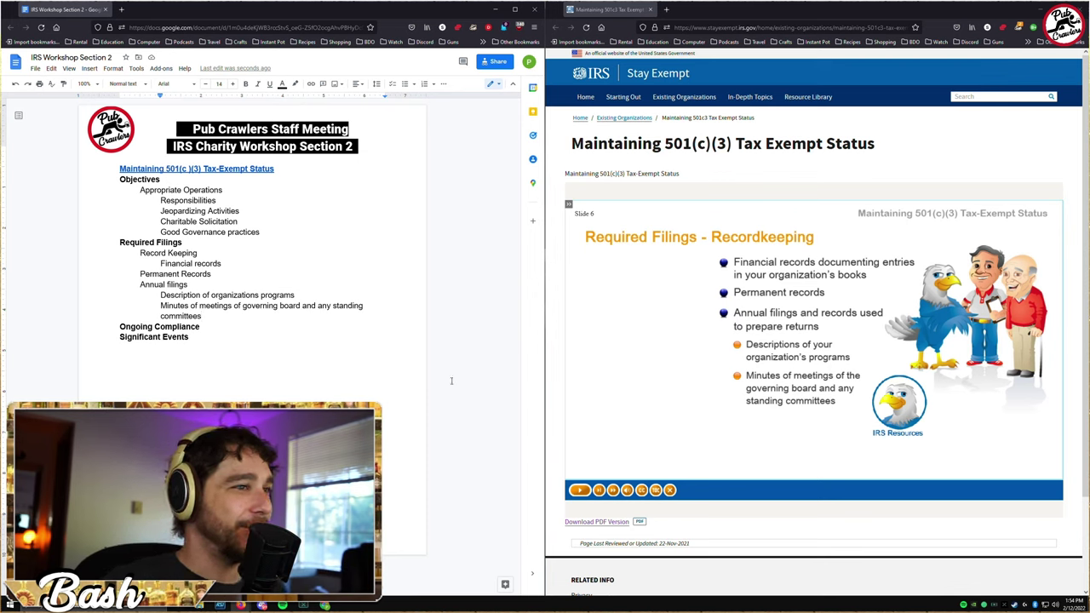
pyautogui.click(580, 490)
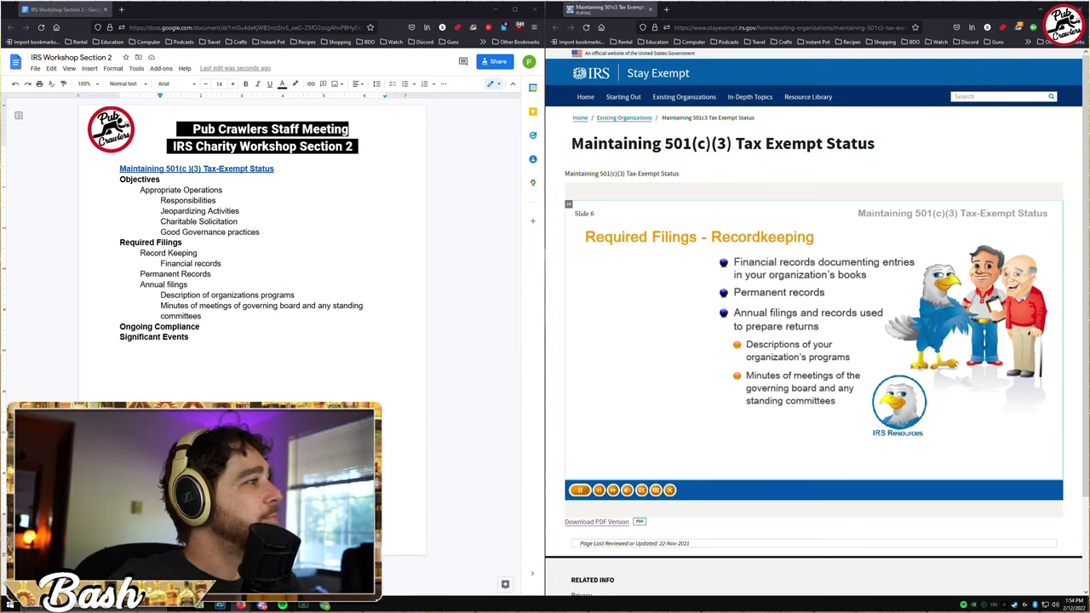
pyautogui.click(207, 318)
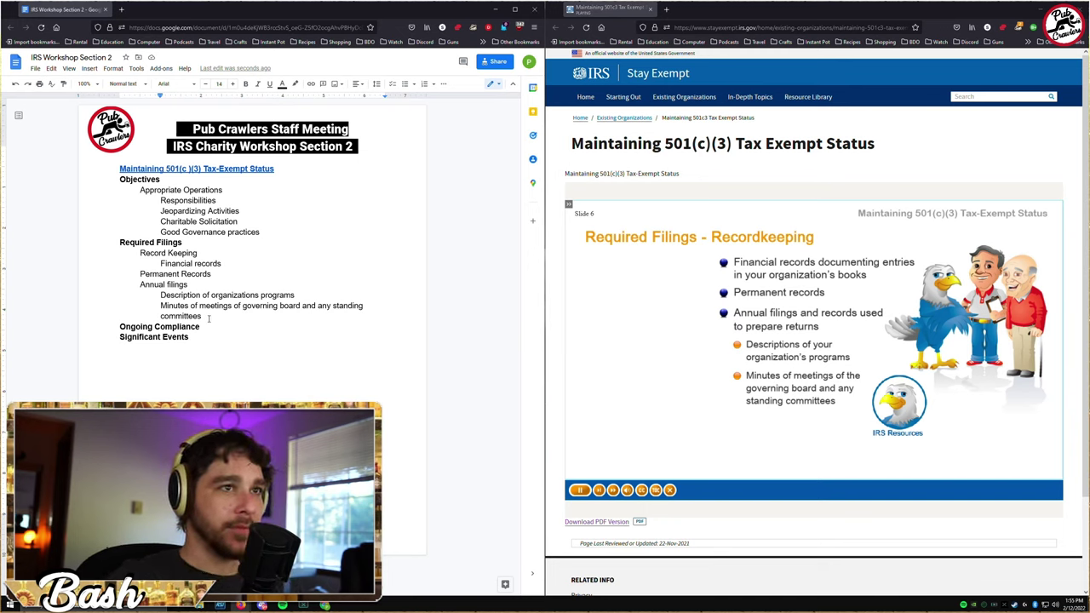
pyautogui.press('Return')
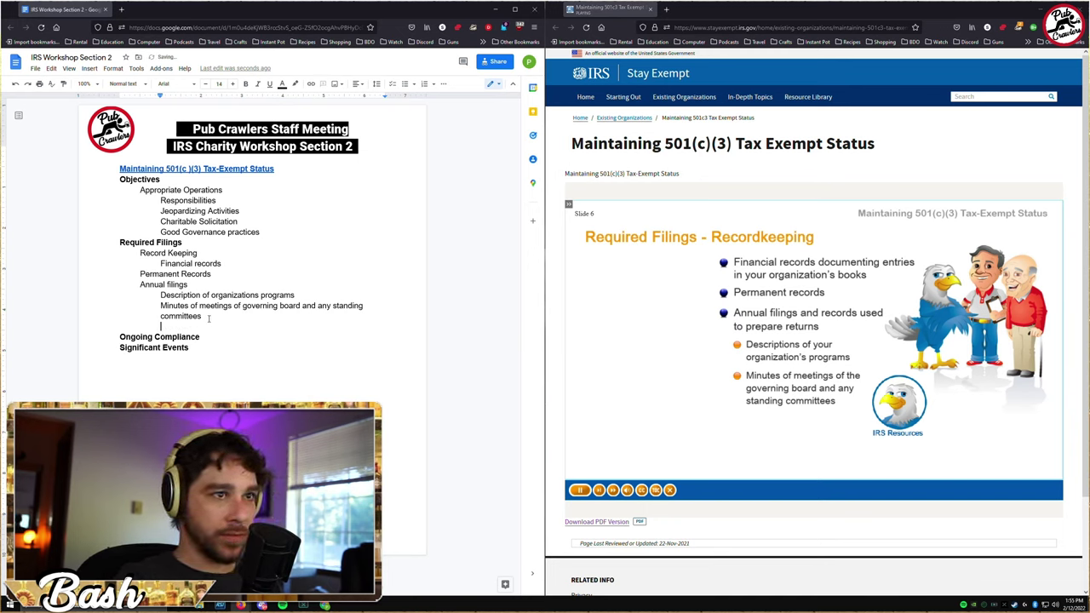
pyautogui.write('Returns')
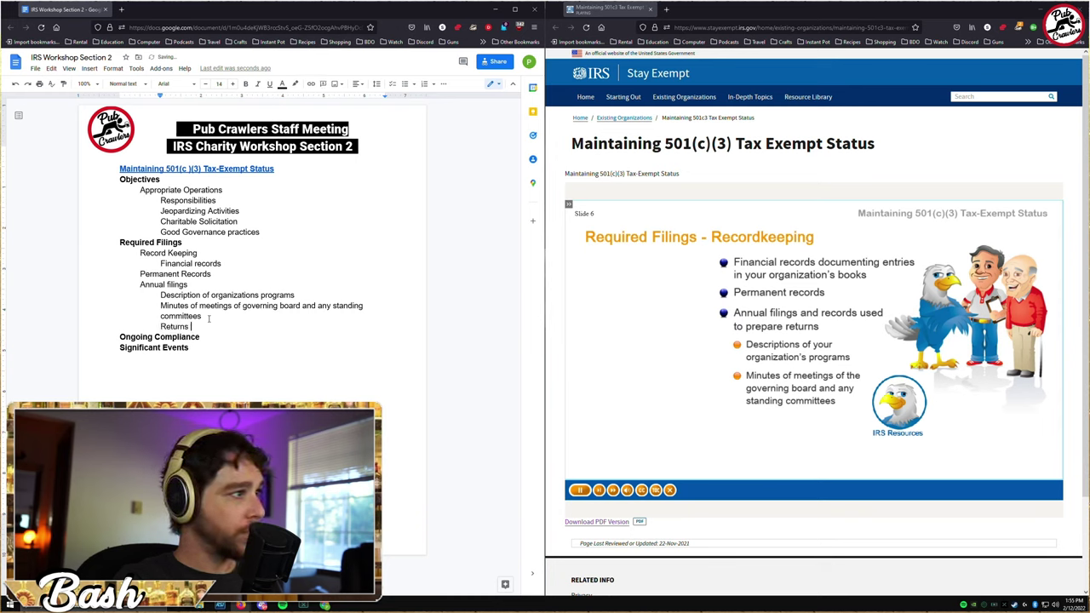
pyautogui.write(' or any support')
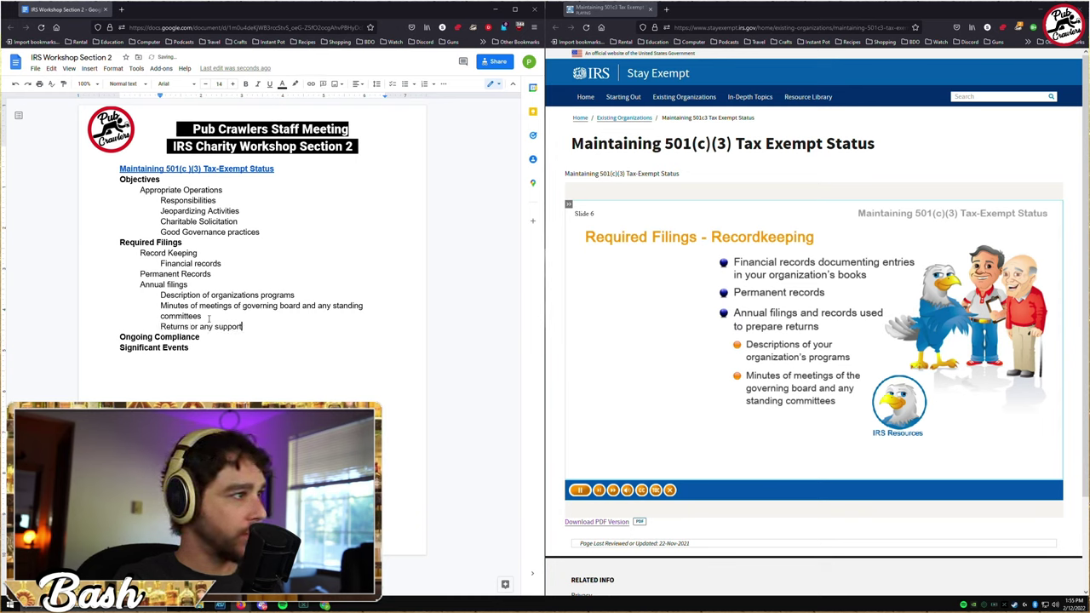
pyautogui.write('ing anformation (minimum 3 years')
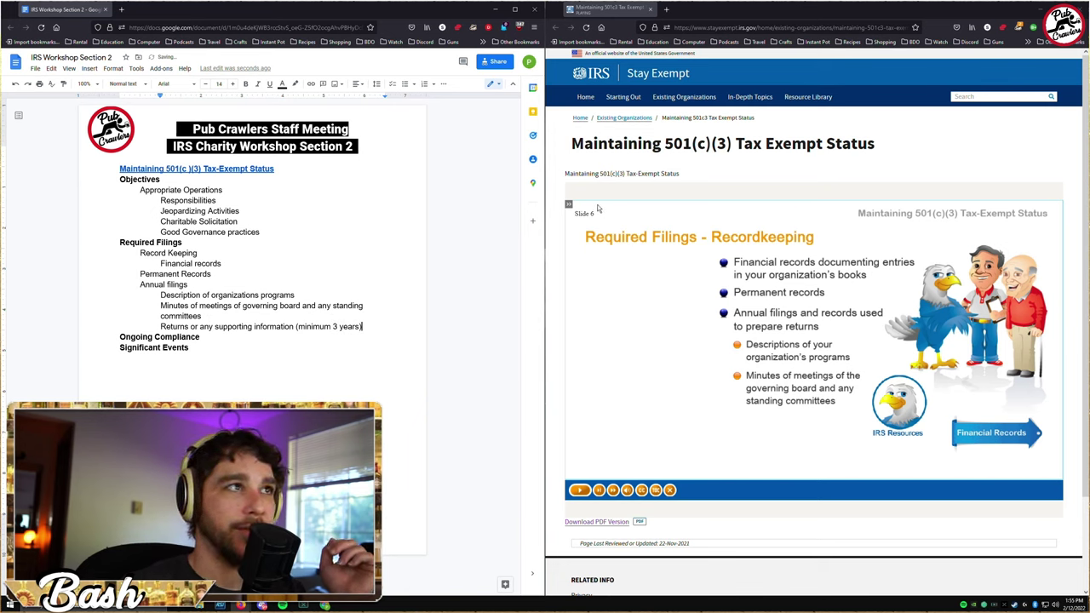
# Reload the Maintaining 501(c)(3) Tax Exempt Status course page
pyautogui.click(585, 28)
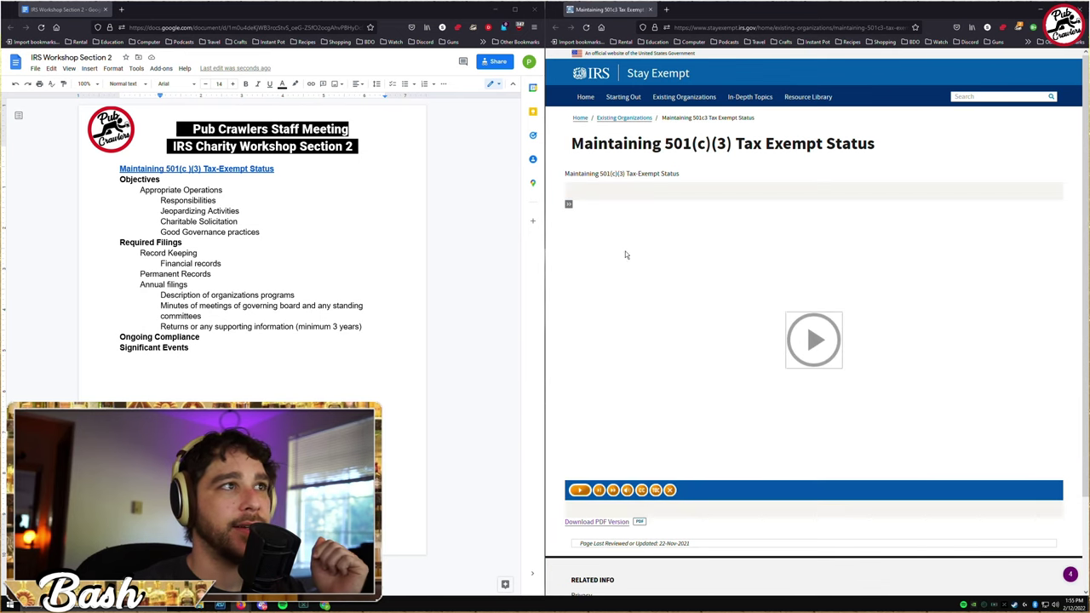
# Start the course presentation and skip ahead to slide 6, Required Filings - Recordkeeping
pyautogui.click(813, 339)
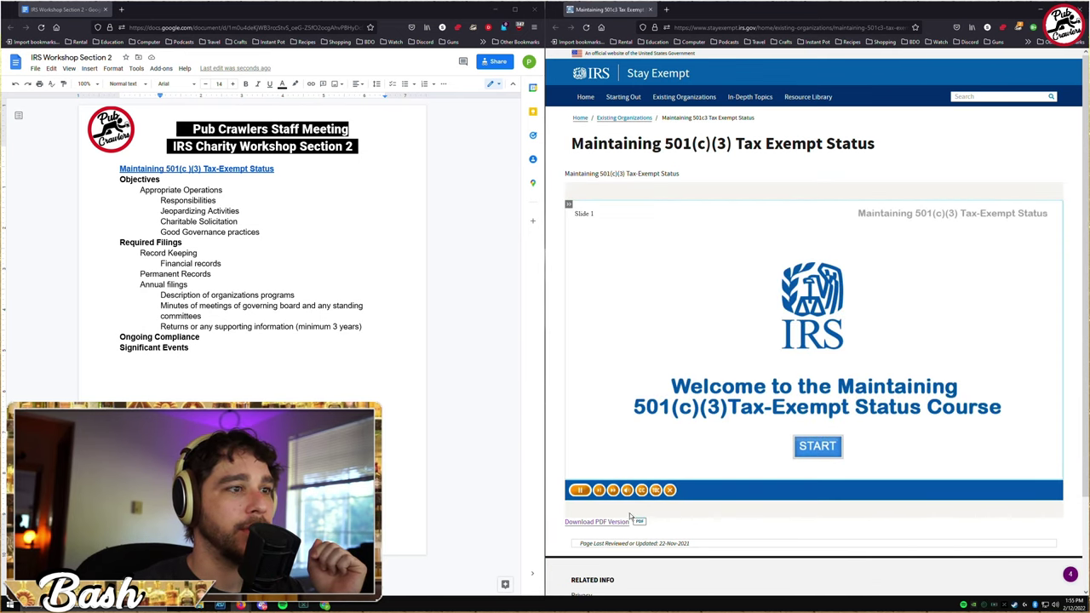
pyautogui.click(613, 491)
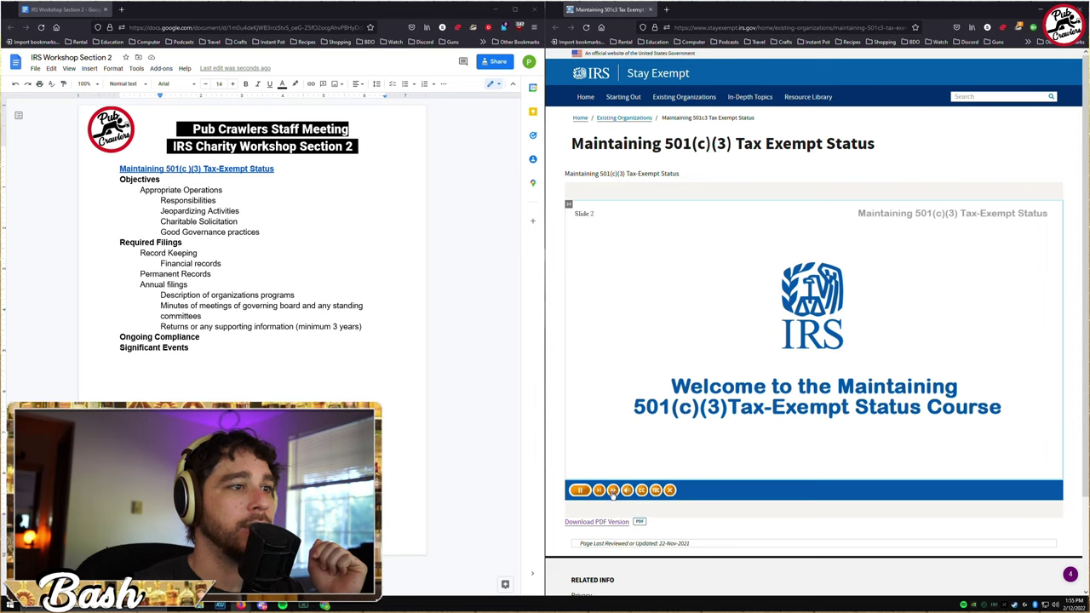
pyautogui.click(601, 492)
pyautogui.click(600, 493)
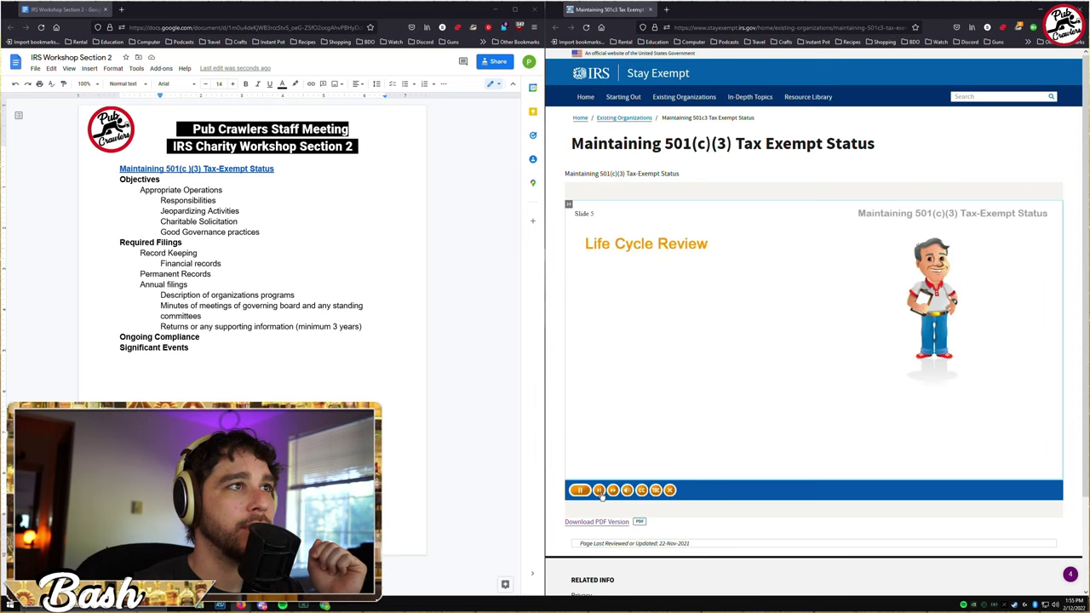
pyautogui.click(600, 493)
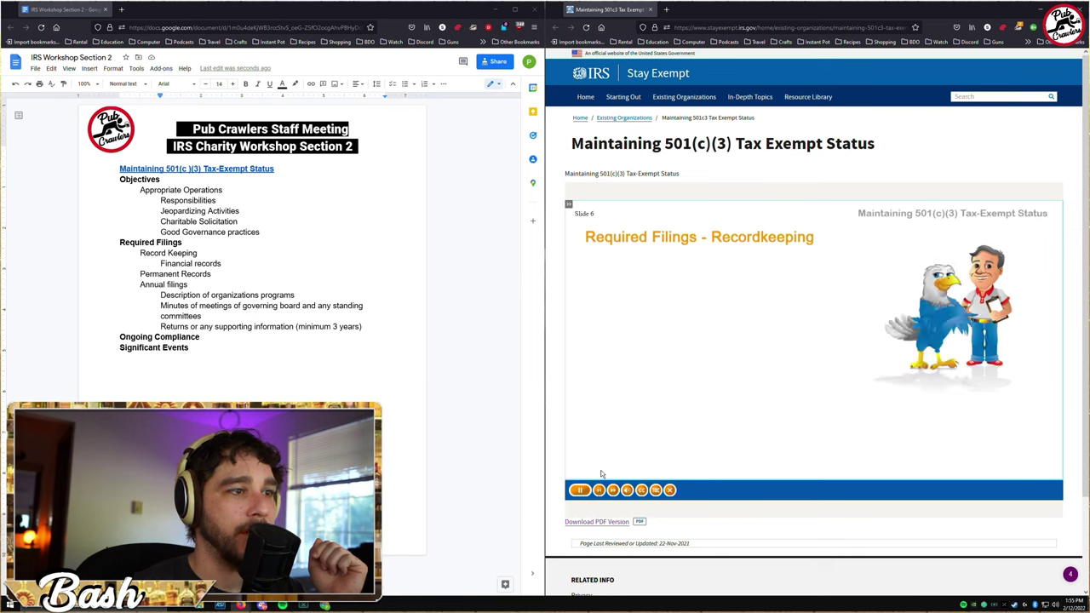
# Insert an empty line under Permanent Records in the notes, and play slide 6 up to its complete permanent records list, pausing there
pyautogui.click(243, 276)
pyautogui.press('Return')
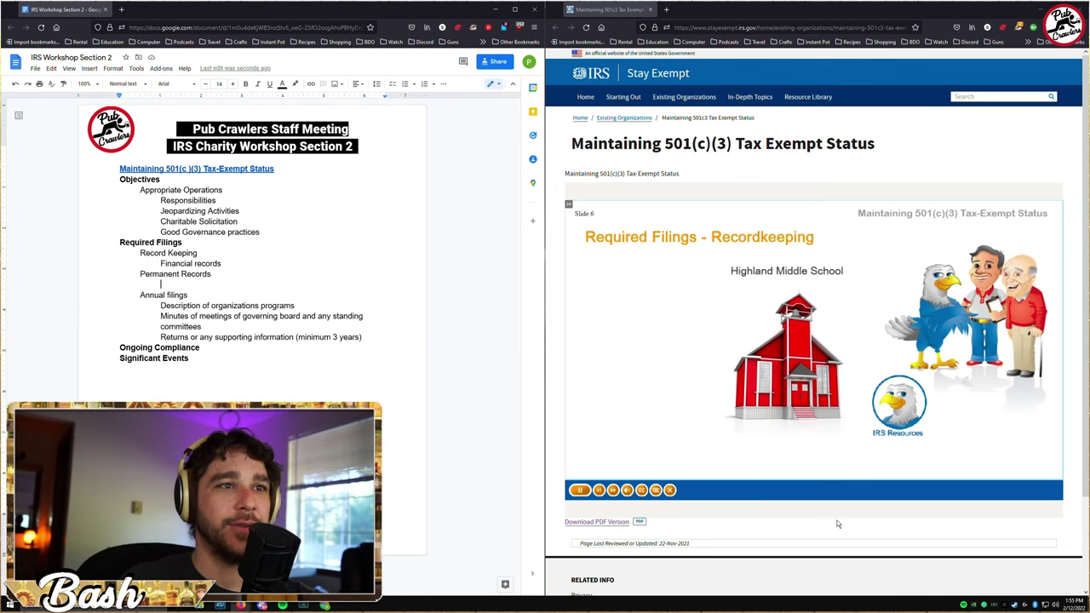
pyautogui.click(581, 492)
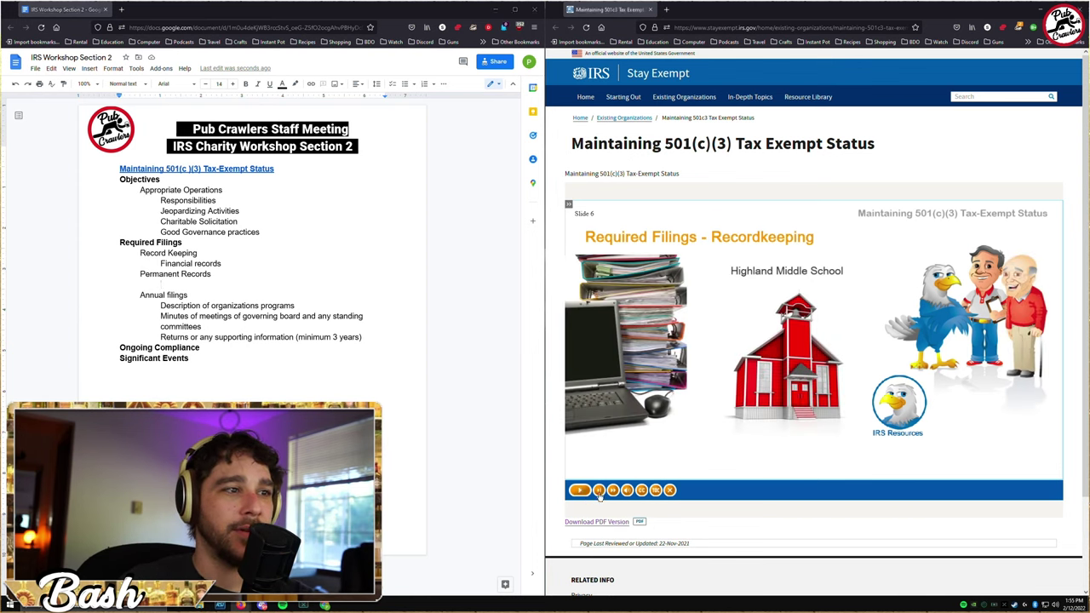
pyautogui.click(581, 491)
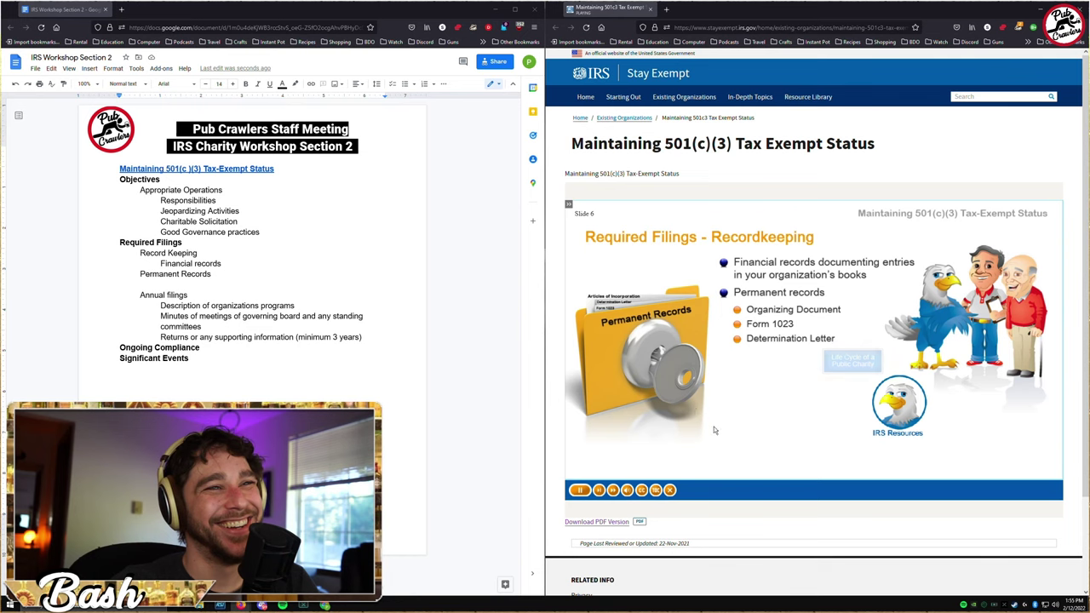
pyautogui.click(579, 489)
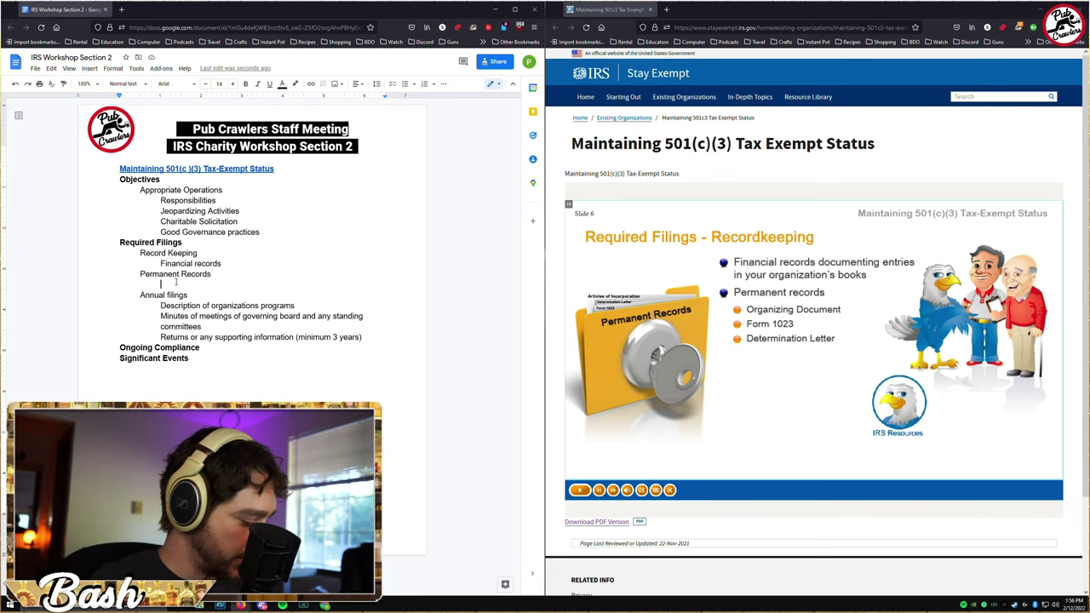
# Enter "Organizing Documents" and "Form 1023" as separate sub-items under Permanent Records in the notes
pyautogui.write('Organiz')
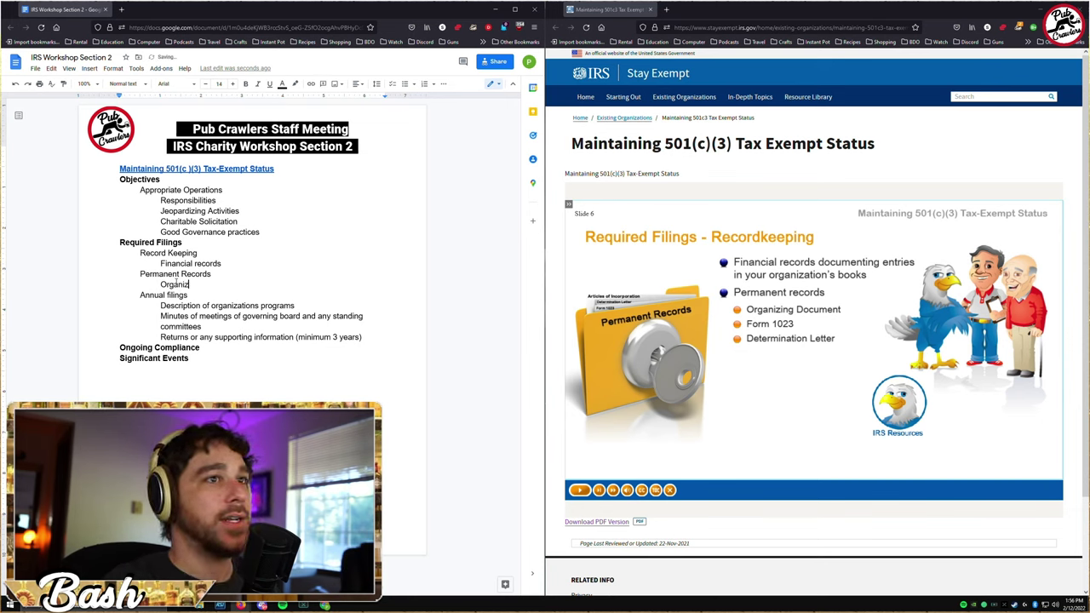
pyautogui.write('ingh ')
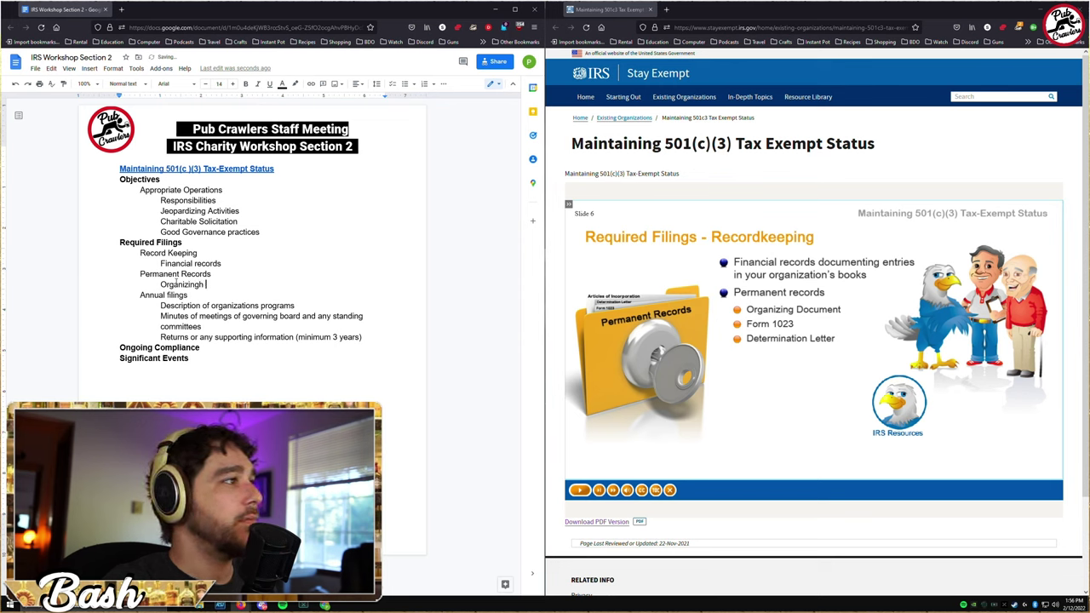
pyautogui.press('BackSpace')
pyautogui.press('BackSpace')
pyautogui.write(' Documents')
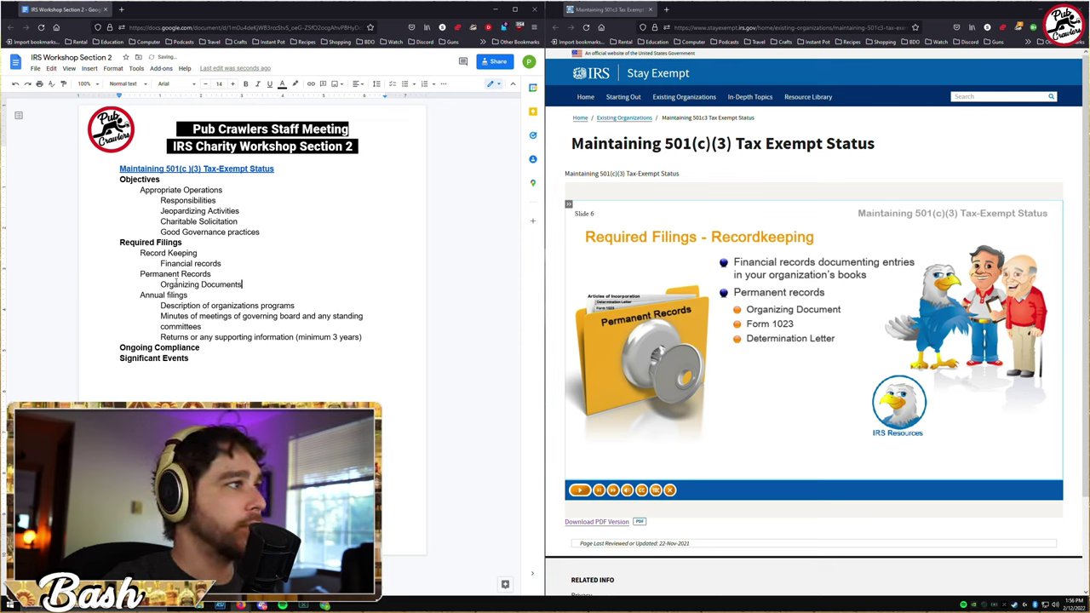
pyautogui.press('Return')
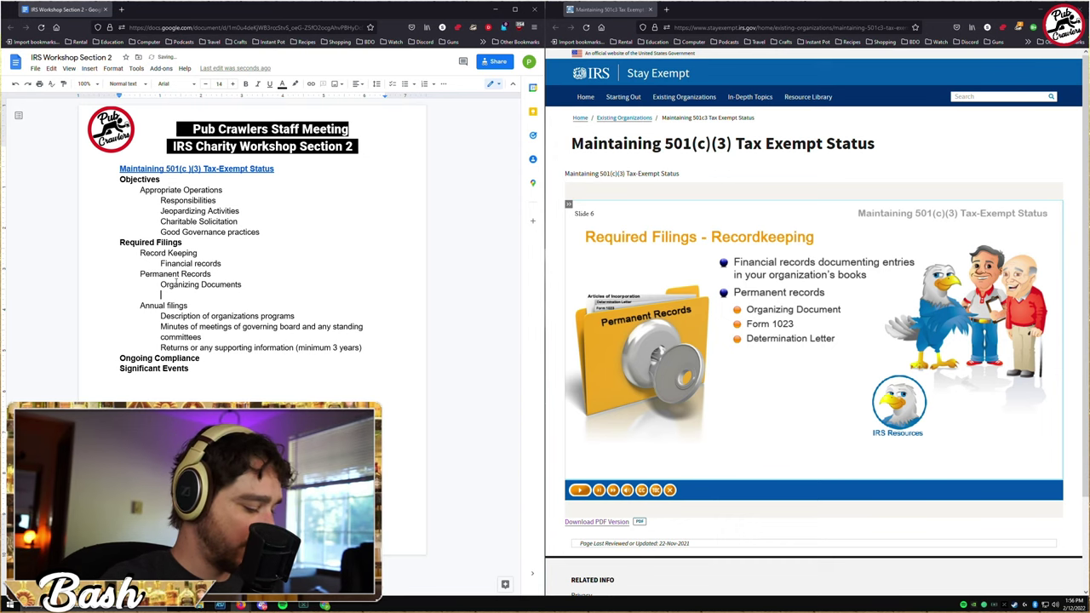
pyautogui.write('For')
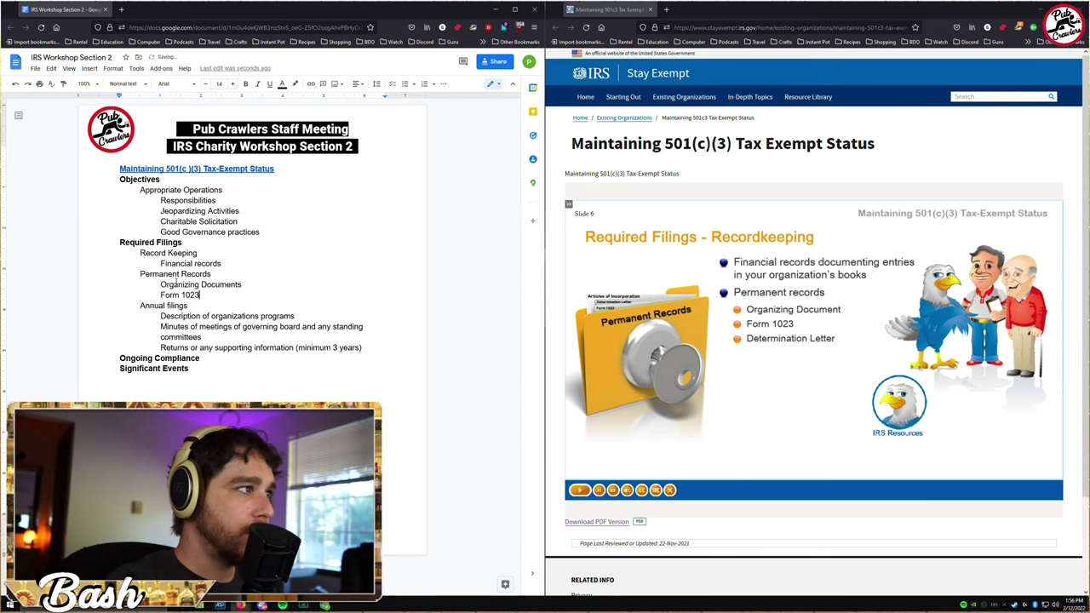
pyautogui.write('m 1023')
# Add "Determination Letter" on a new line below Form 1023 at the same indent, and resume the course
pyautogui.press('Return')
pyautogui.hotkey('shift', 'Tab')
pyautogui.write('De')
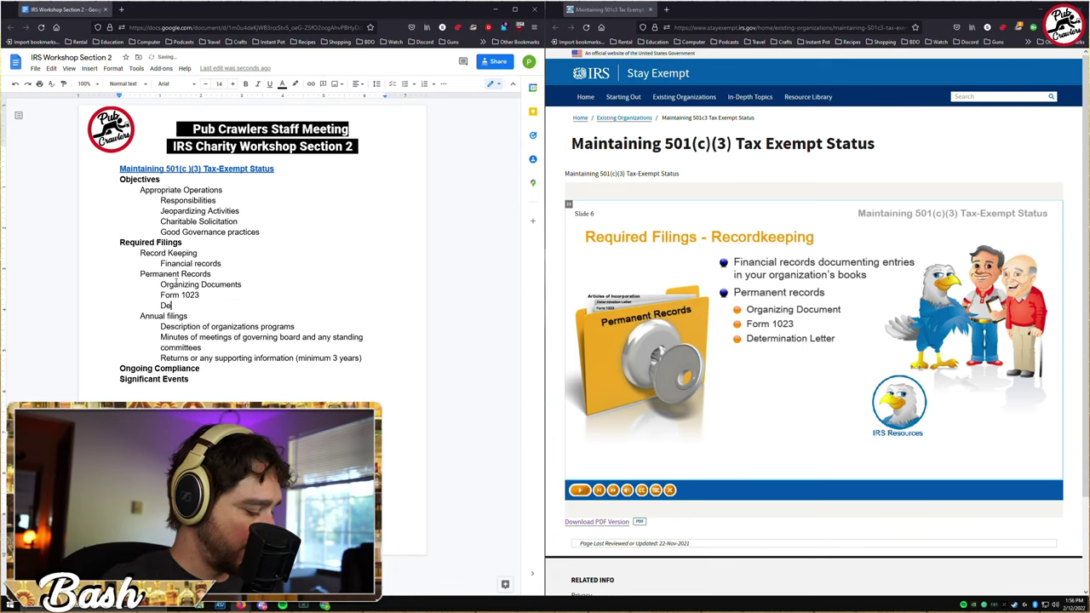
pyautogui.write('termination La')
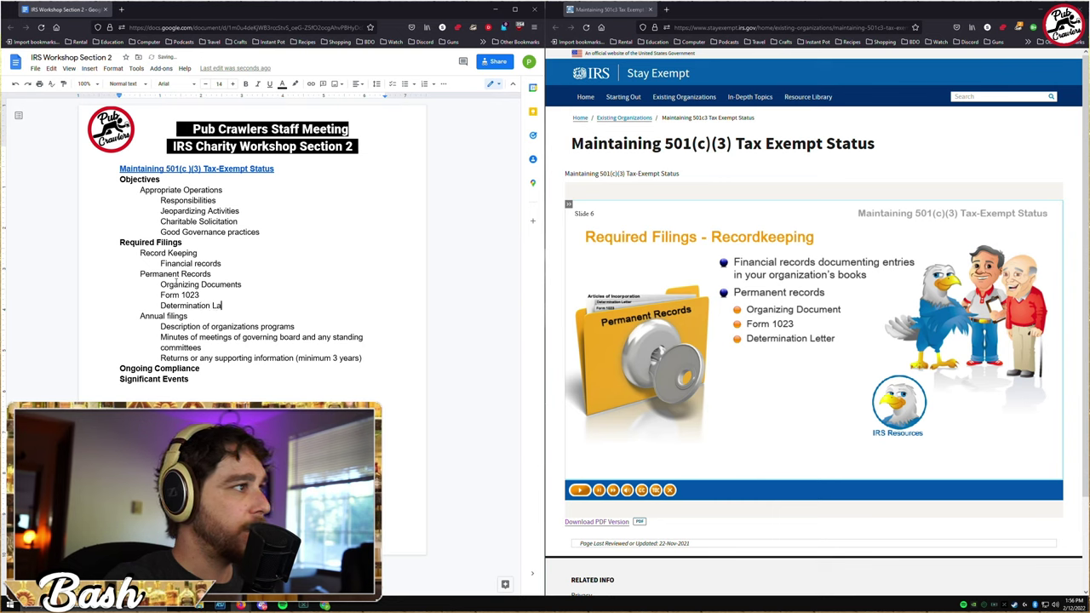
pyautogui.press('BackSpace')
pyautogui.write('etter')
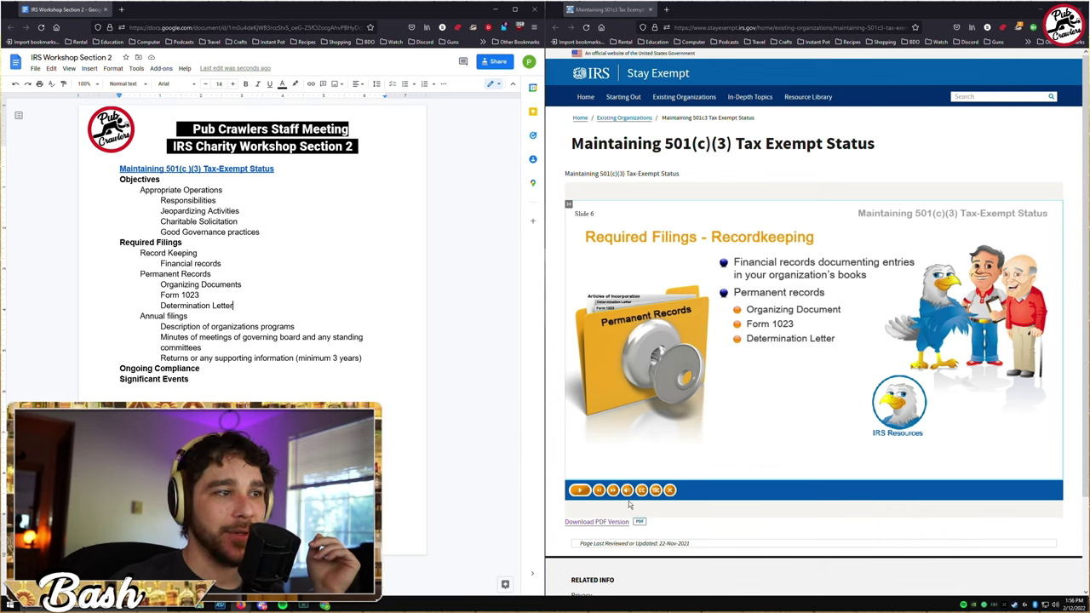
pyautogui.click(586, 492)
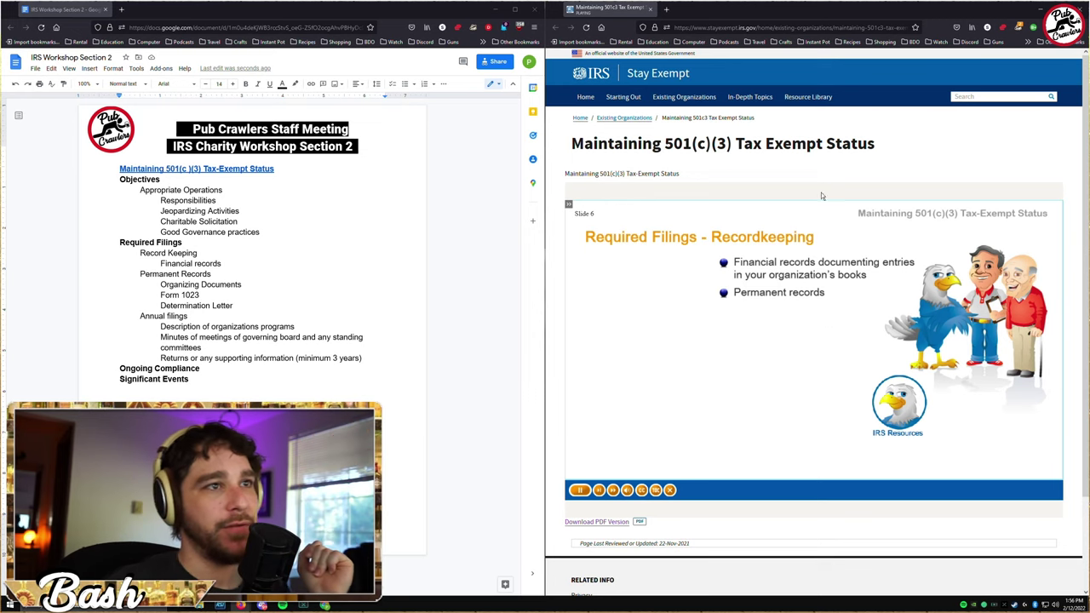